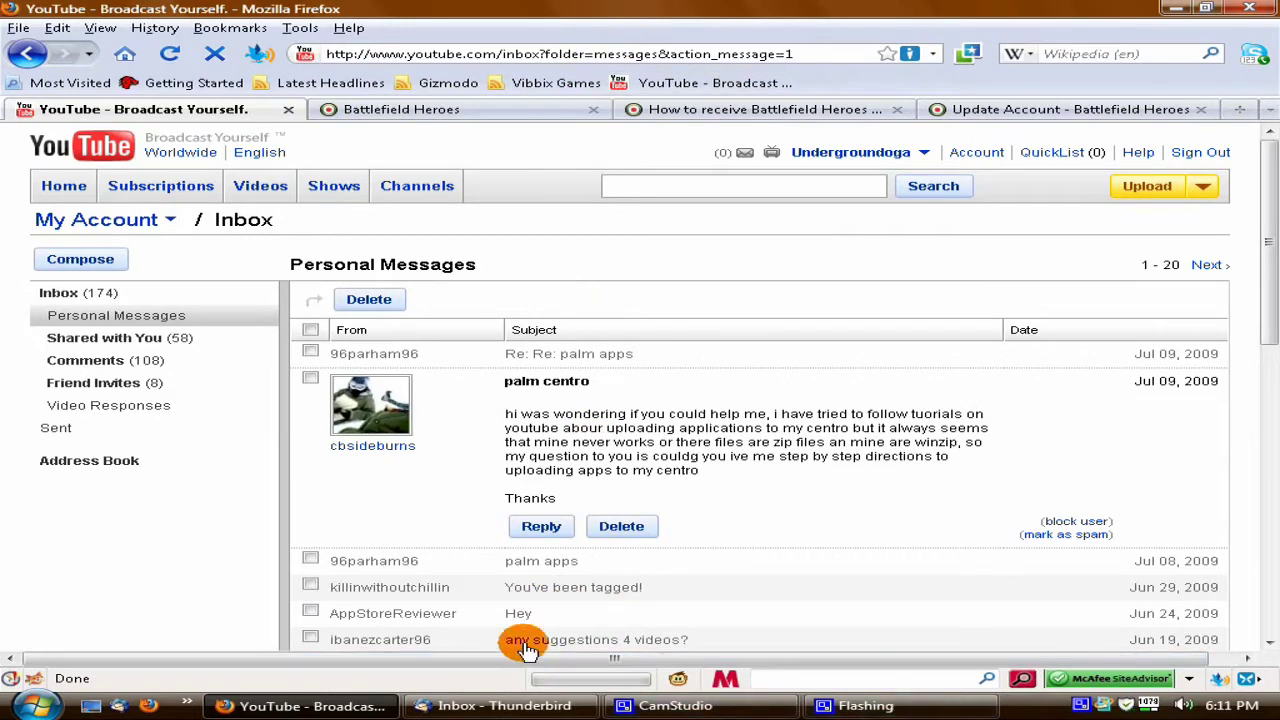
- Close Thunderbird and read the Re: Re: palm apps message in the YouTube inbox
{"action": "right_click", "coordinate": [497, 706]}
{"action": "left_click", "coordinate": [575, 697]}
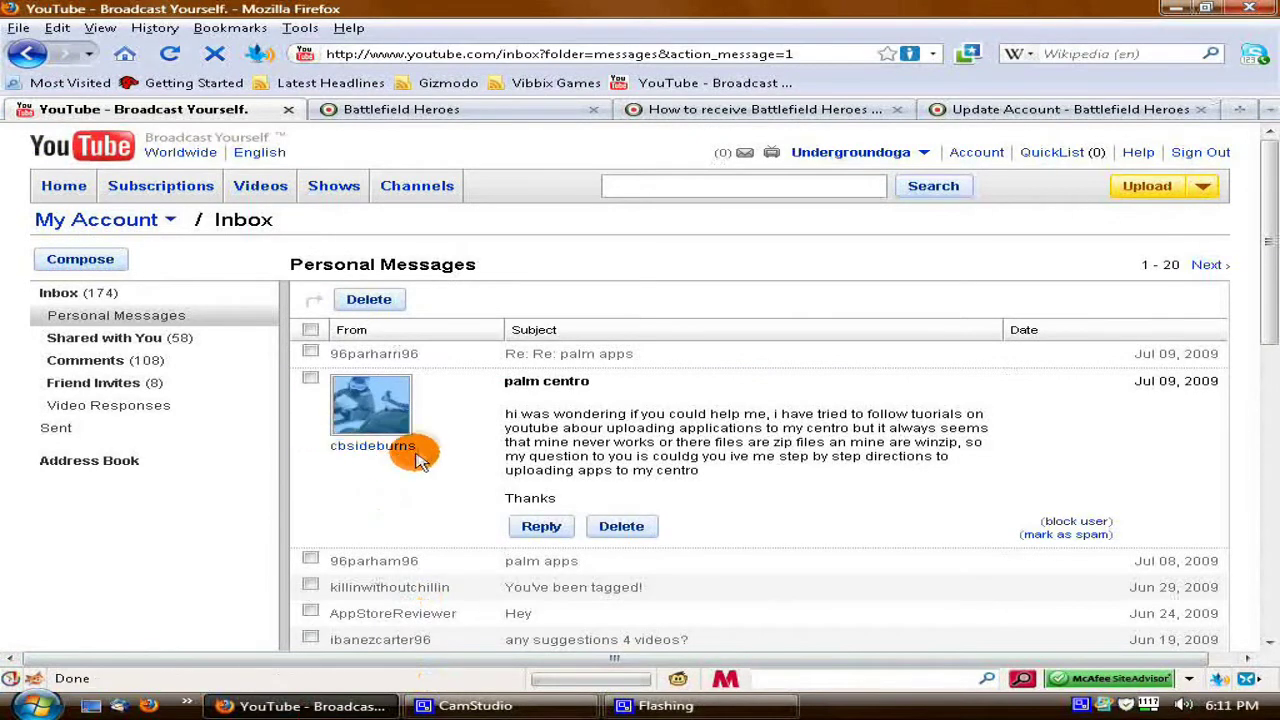
{"action": "left_click", "coordinate": [403, 362]}
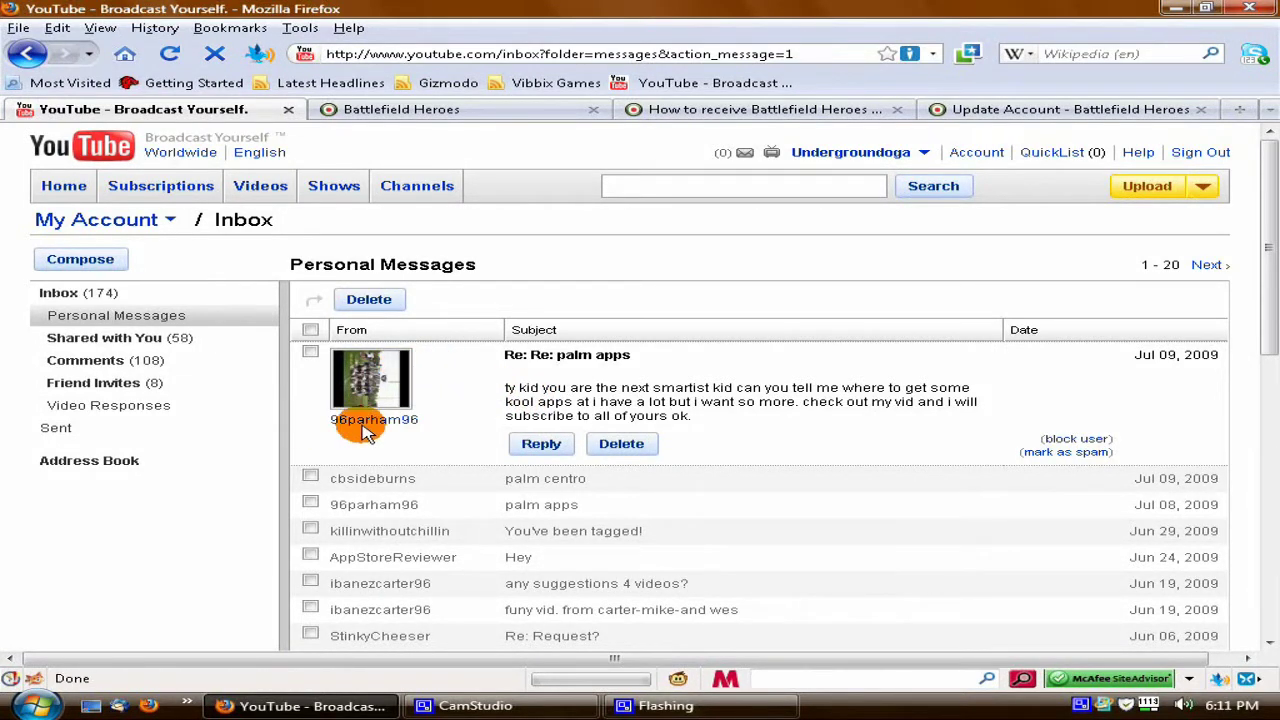
{"action": "triple_click", "coordinate": [506, 420]}
{"action": "left_click", "coordinate": [751, 400]}
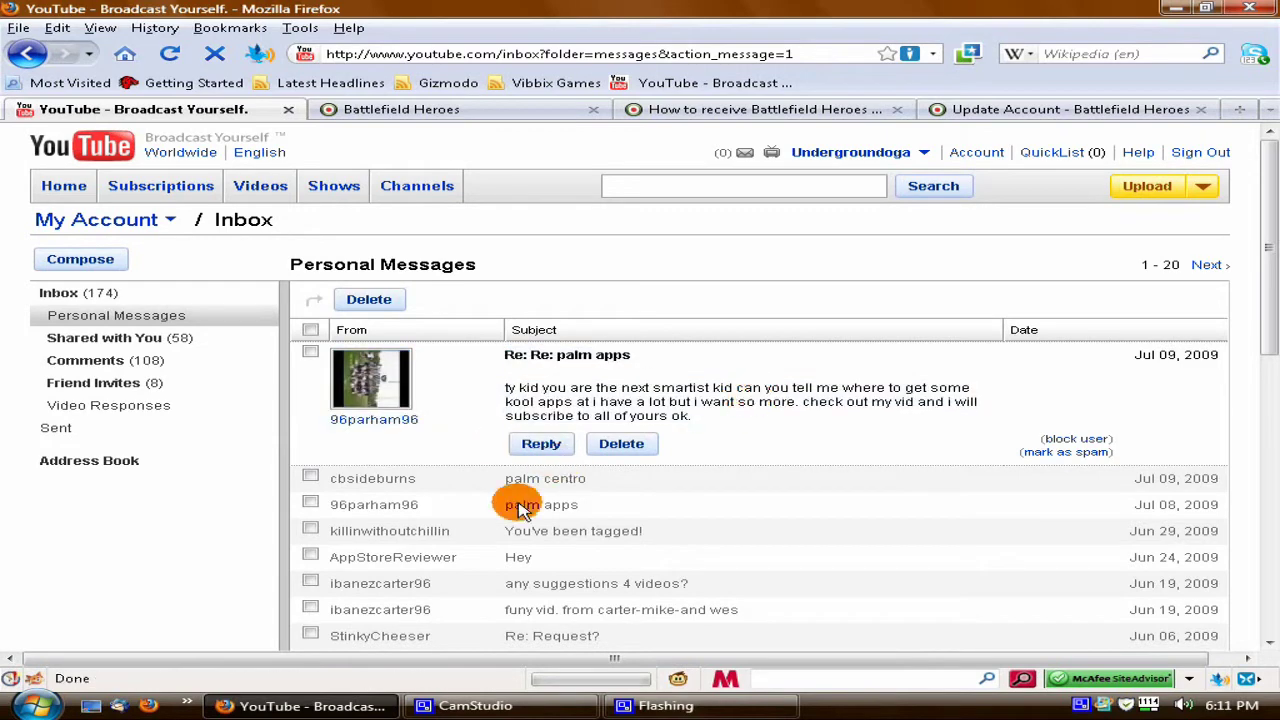
- Open the palm centro message and compare its zip/winzip part with the palm apps reply
{"action": "left_click", "coordinate": [545, 470]}
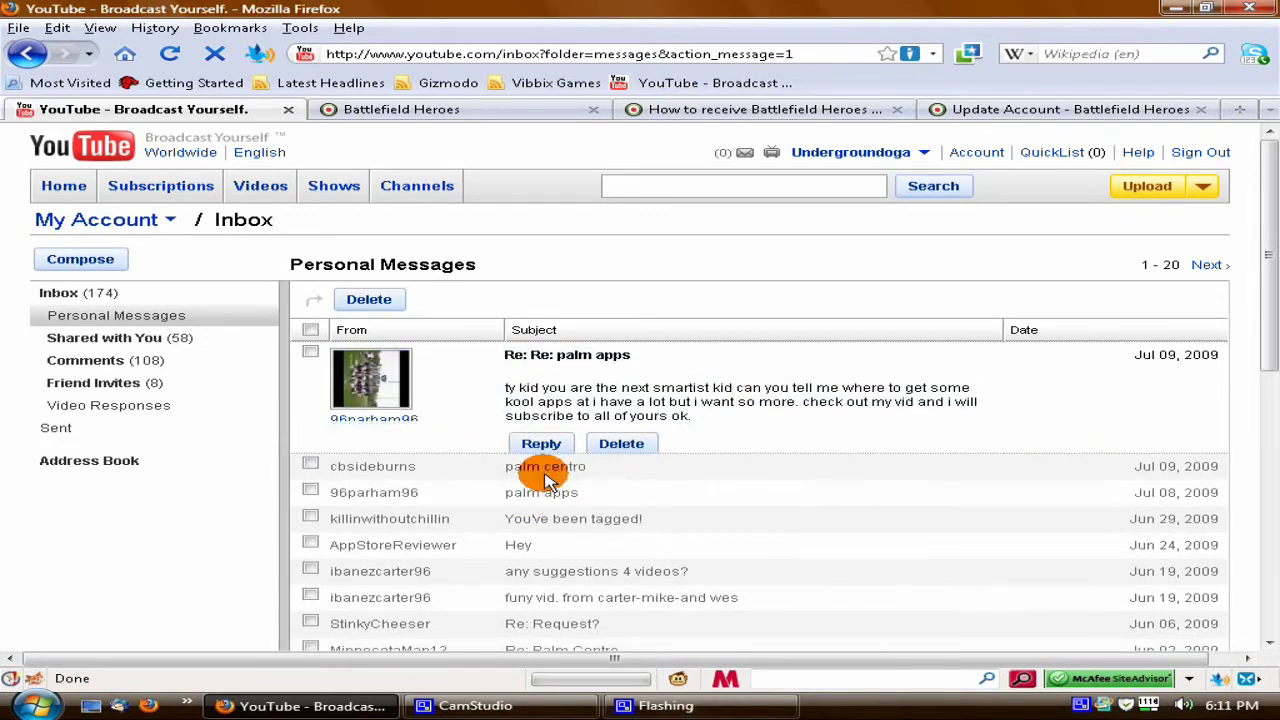
{"action": "left_click_drag", "start_coordinate": [703, 443], "coordinate": [982, 443]}
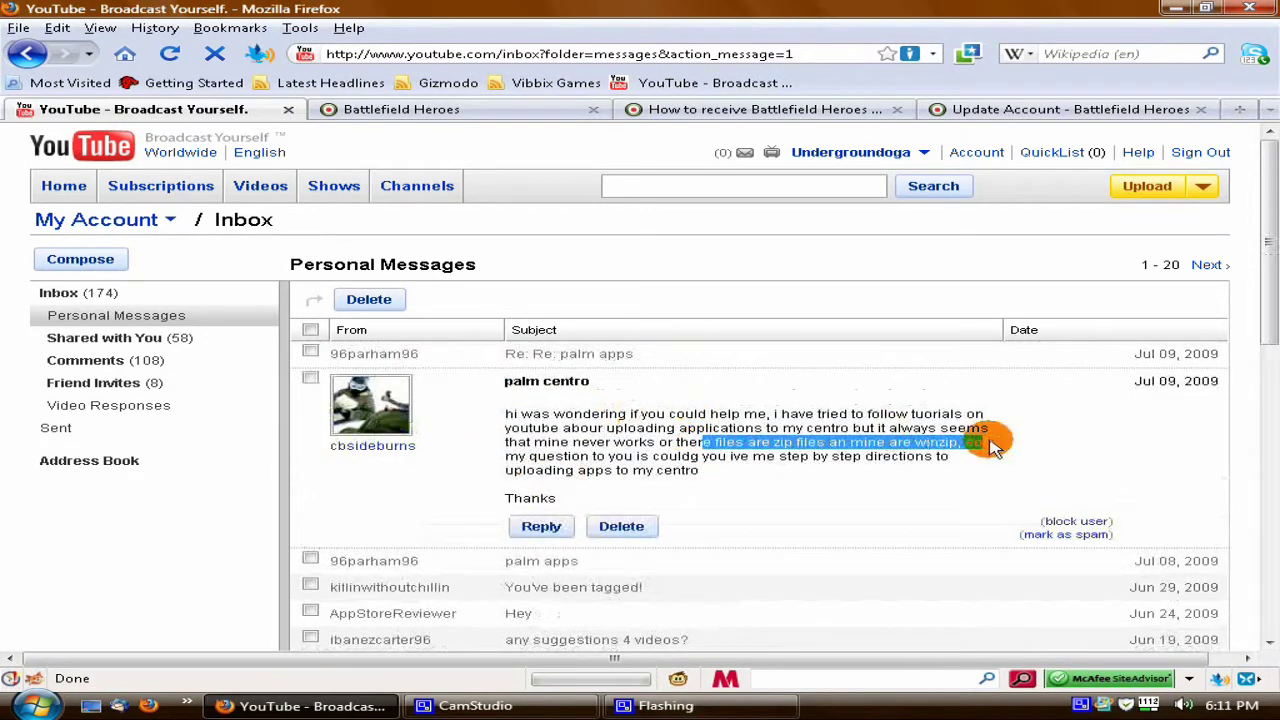
{"action": "left_click", "coordinate": [948, 462]}
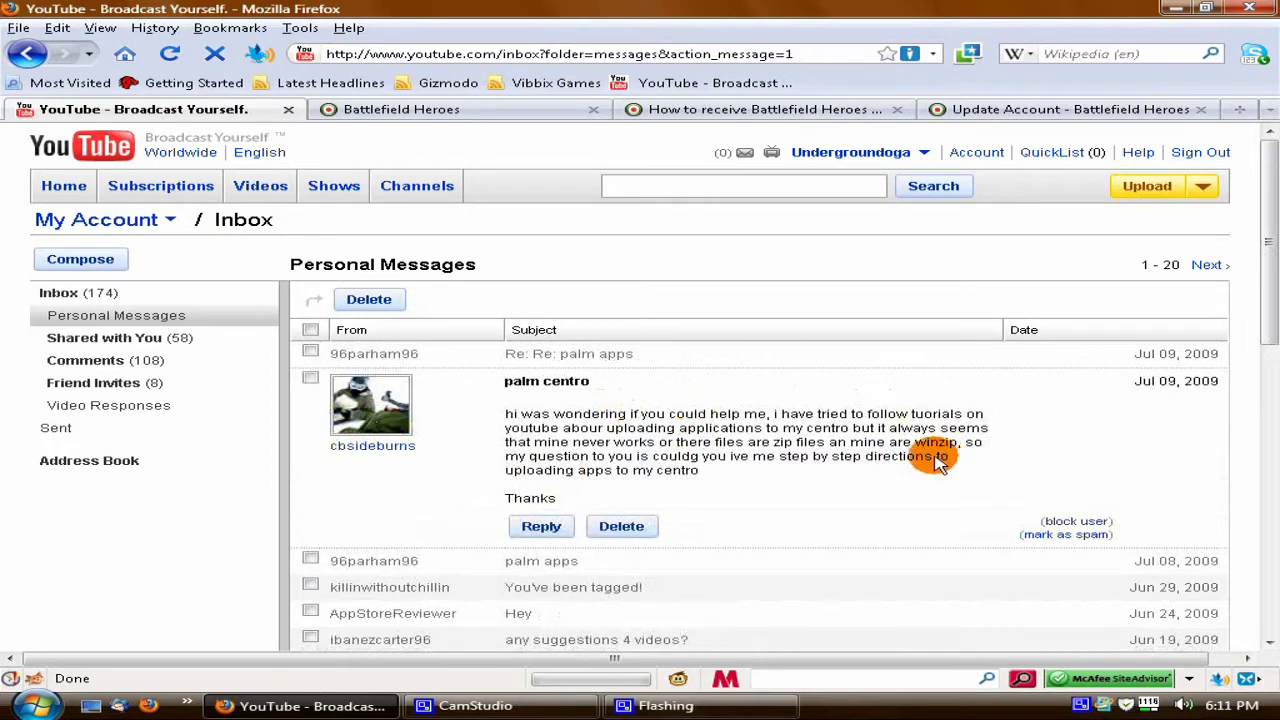
{"action": "left_click", "coordinate": [465, 355]}
{"action": "left_click", "coordinate": [366, 482]}
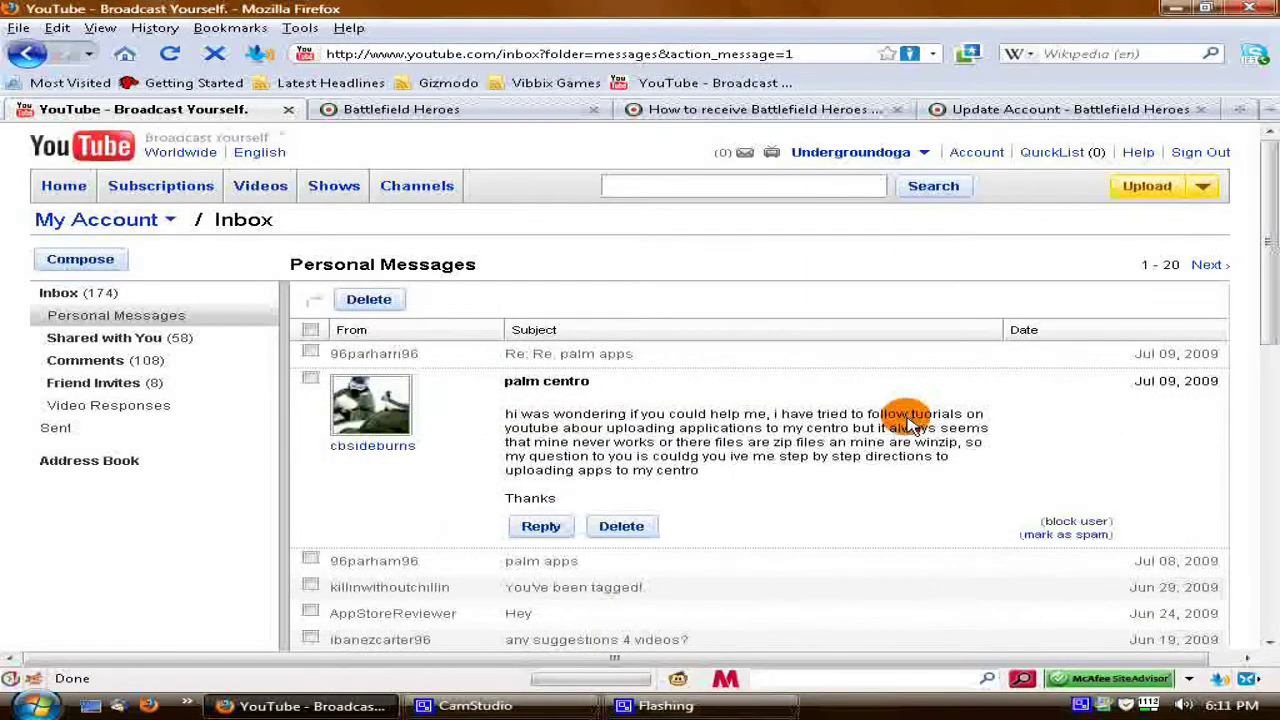
- Read through the palm centro message's request for directions on uploading apps
{"action": "triple_click", "coordinate": [903, 417]}
{"action": "triple_click", "coordinate": [886, 425]}
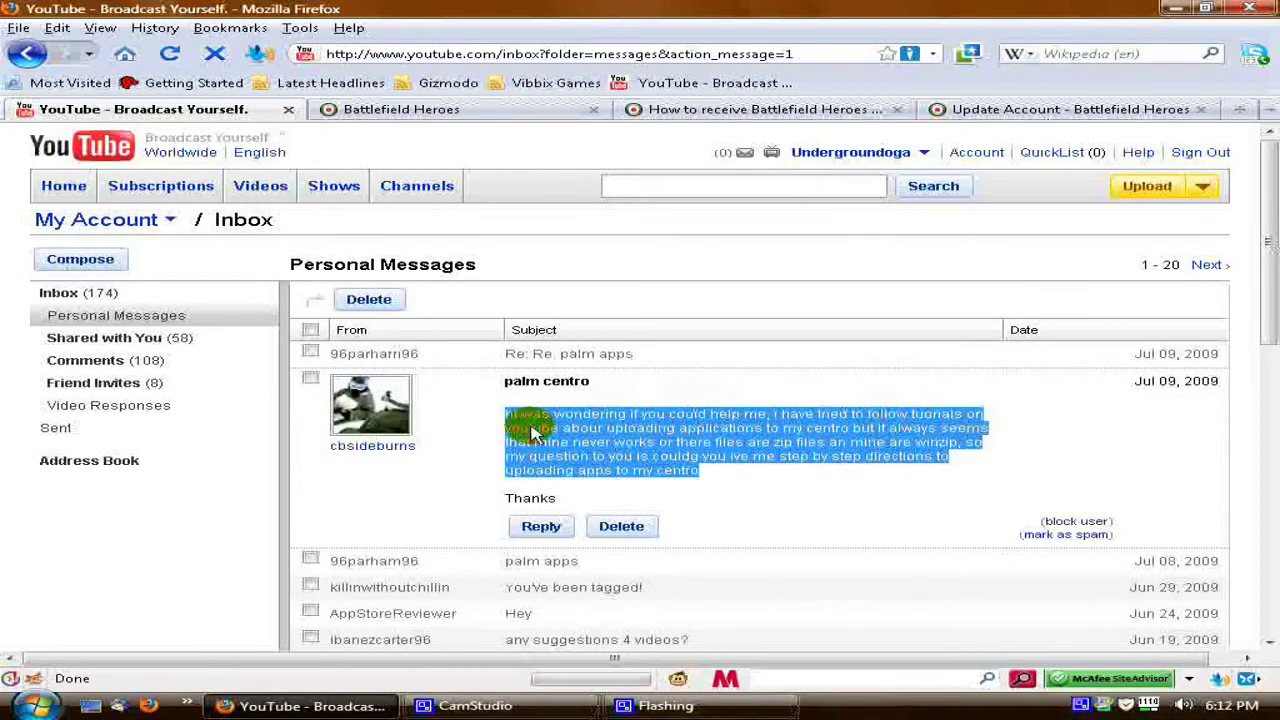
{"action": "left_click", "coordinate": [323, 449]}
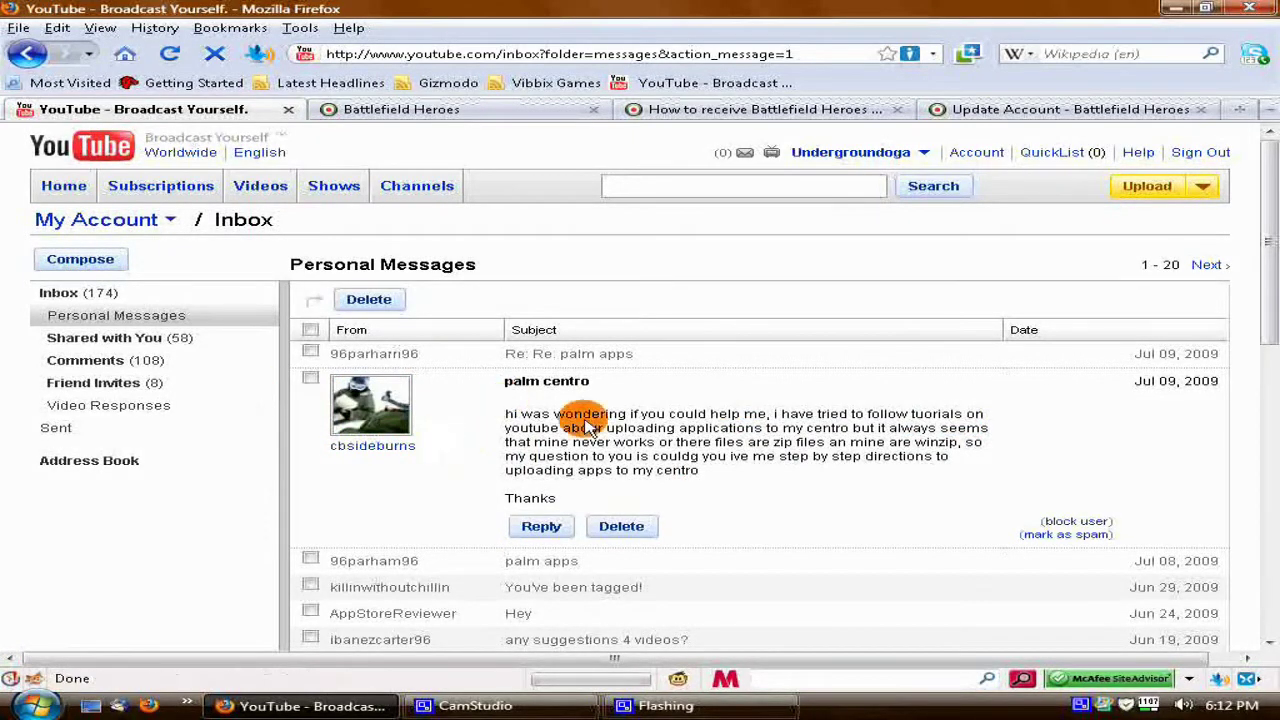
{"action": "left_click_drag", "start_coordinate": [576, 414], "coordinate": [822, 483]}
{"action": "left_click", "coordinate": [823, 486]}
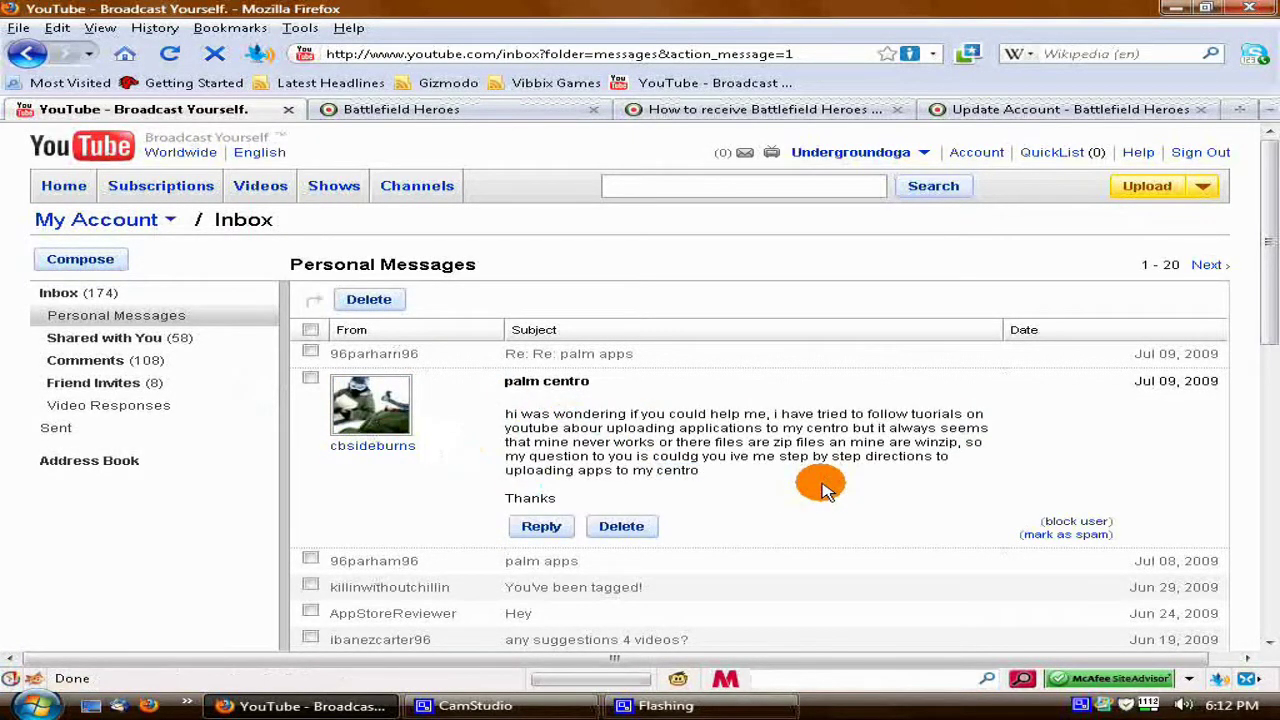
{"action": "left_click_drag", "start_coordinate": [572, 442], "coordinate": [740, 485]}
{"action": "left_click", "coordinate": [740, 485]}
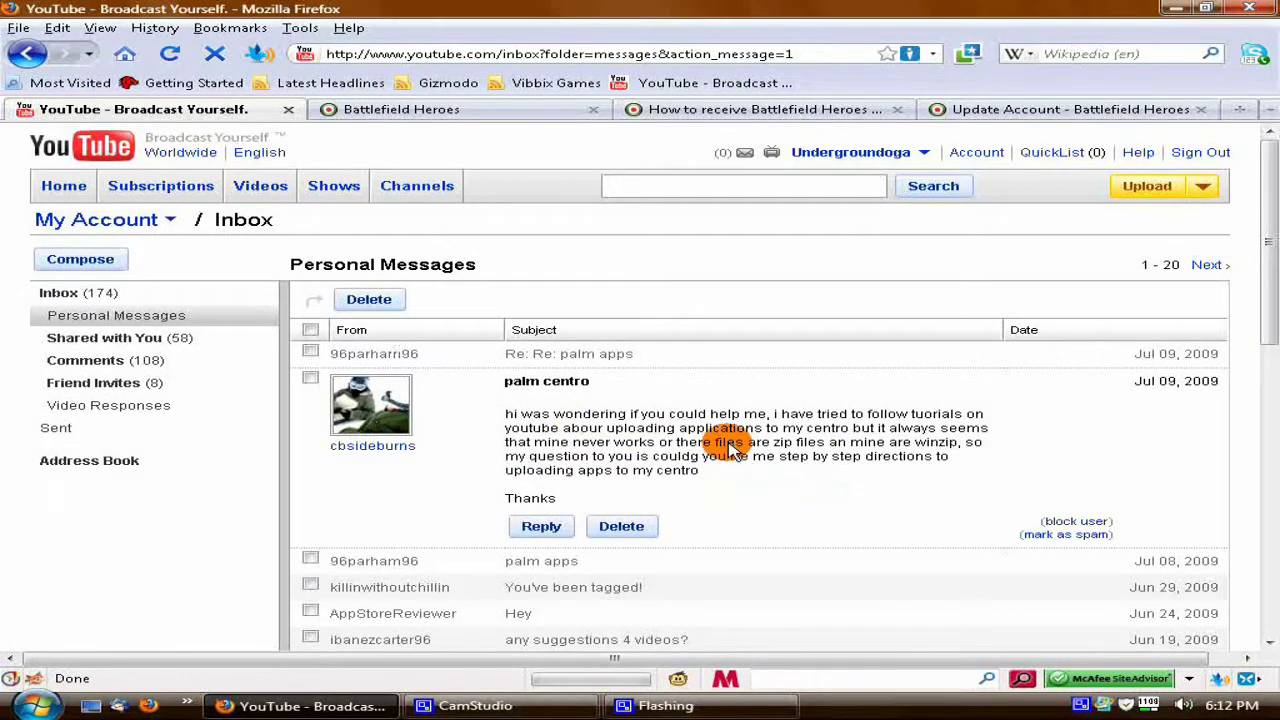
{"action": "triple_click", "coordinate": [731, 450]}
{"action": "left_click", "coordinate": [729, 450]}
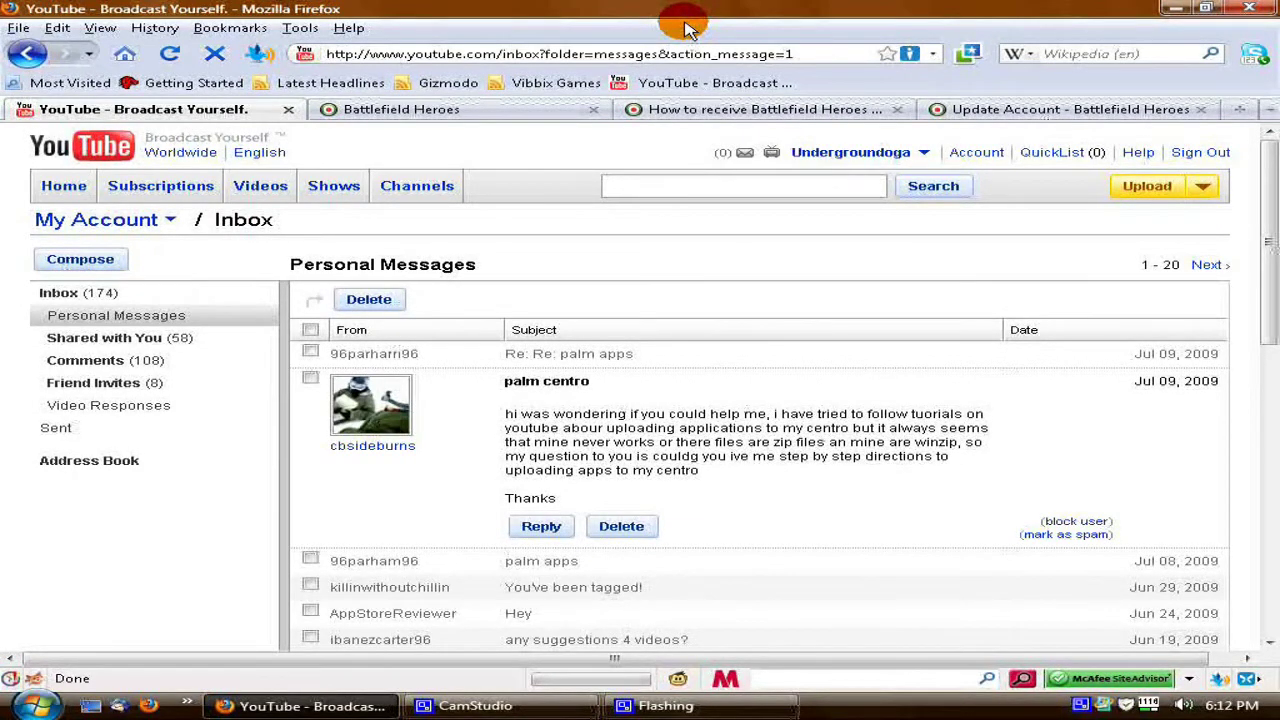
{"action": "key", "text": "ctrl+t"}
- Correct the mistyped palm.ocm address and load palm.com
{"action": "type", "text": "pal"}
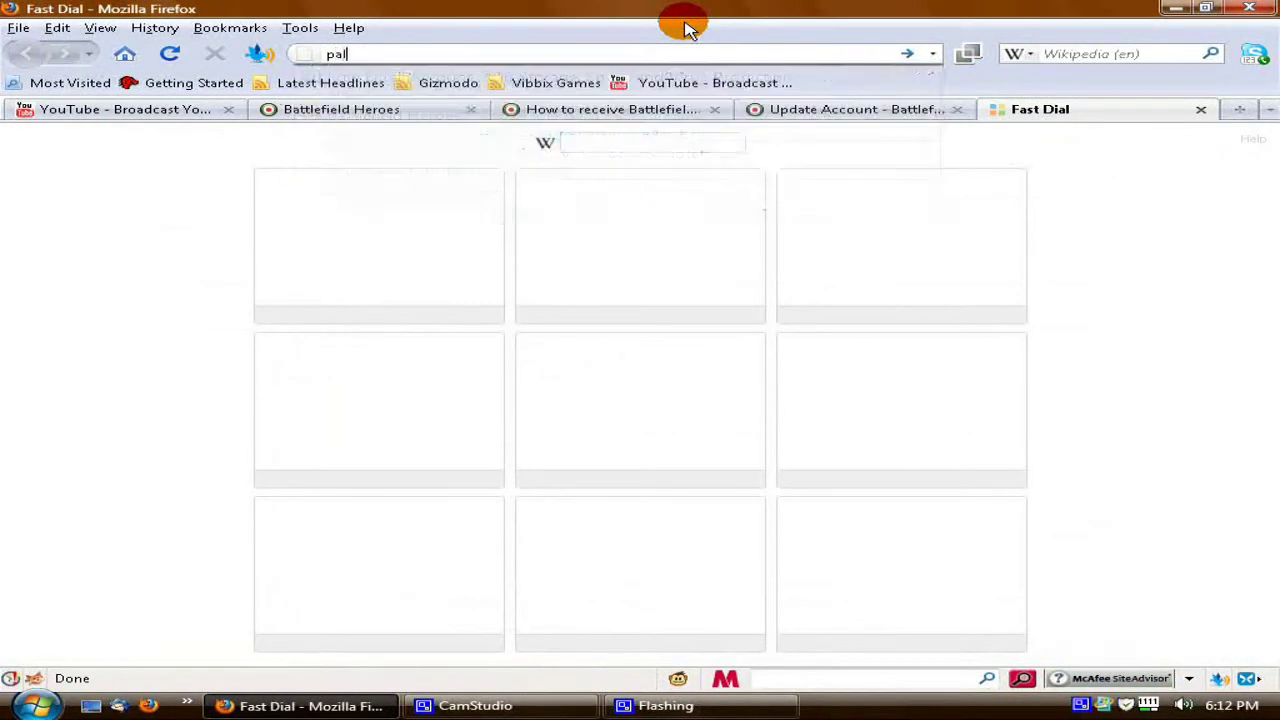
{"action": "type", "text": "m.ocm"}
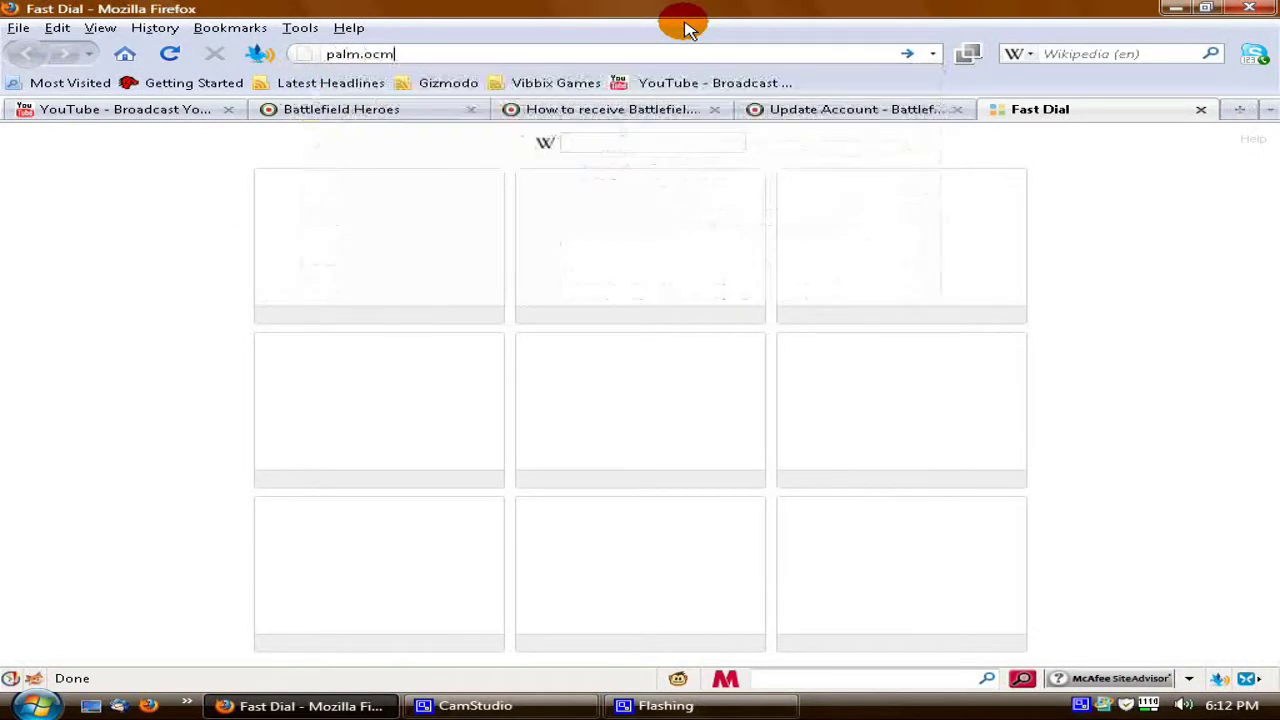
{"action": "key", "text": "Return"}
{"action": "left_click", "coordinate": [378, 55]}
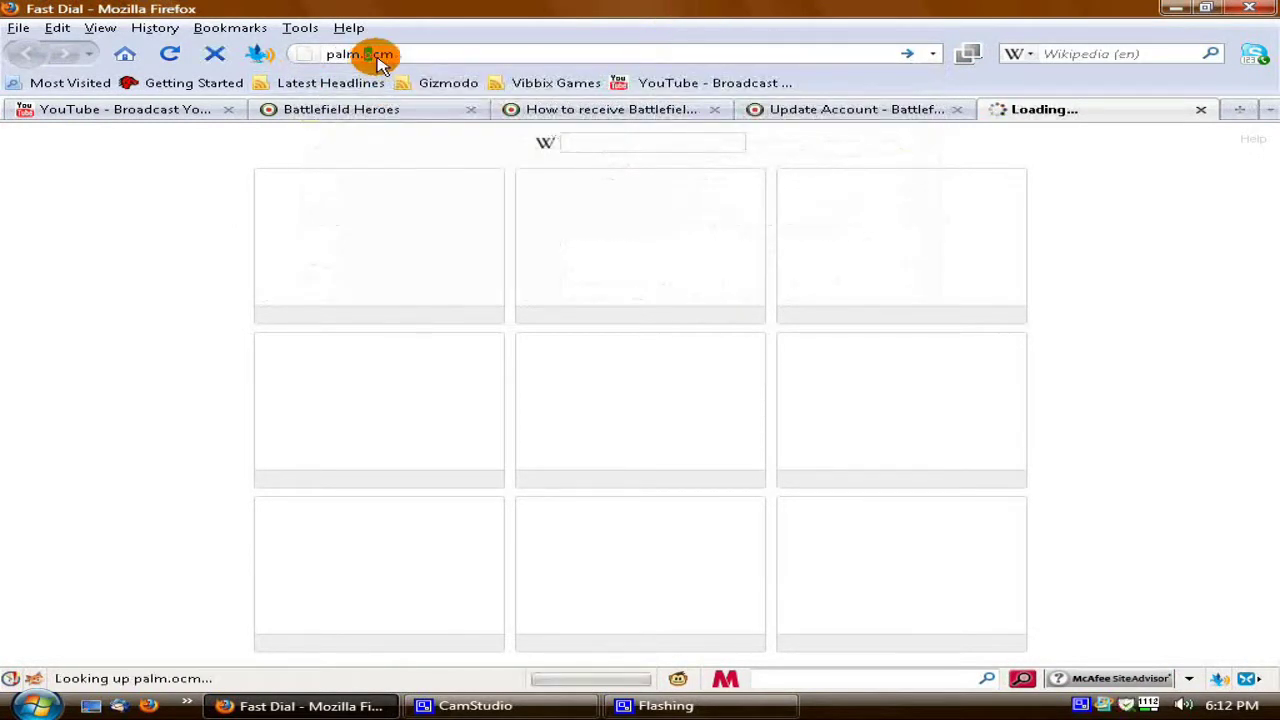
{"action": "key", "text": "BackSpace"}
{"action": "key", "text": "BackSpace"}
{"action": "key", "text": "BackSpace"}
{"action": "type", "text": "com"}
{"action": "key", "text": "Return"}
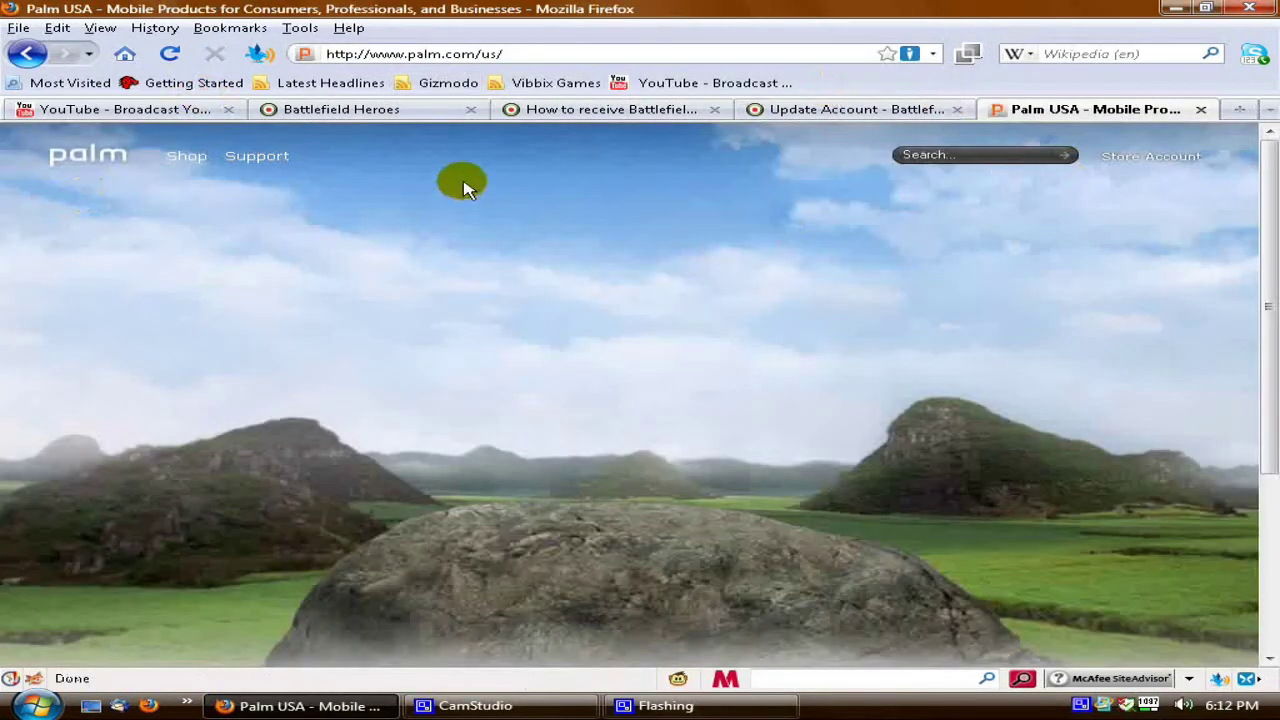
- Go to Support, Phones, Centro, Verizon and scroll to the featured support links
{"action": "left_click", "coordinate": [250, 160]}
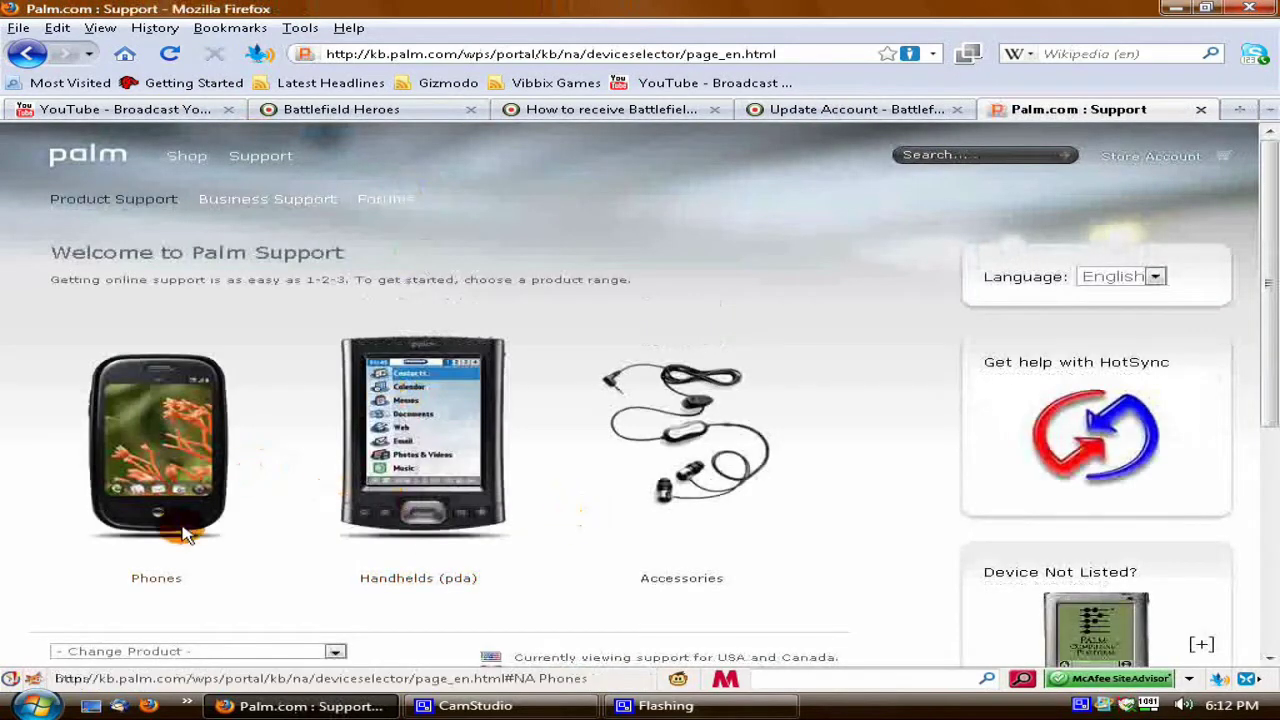
{"action": "left_click", "coordinate": [172, 534]}
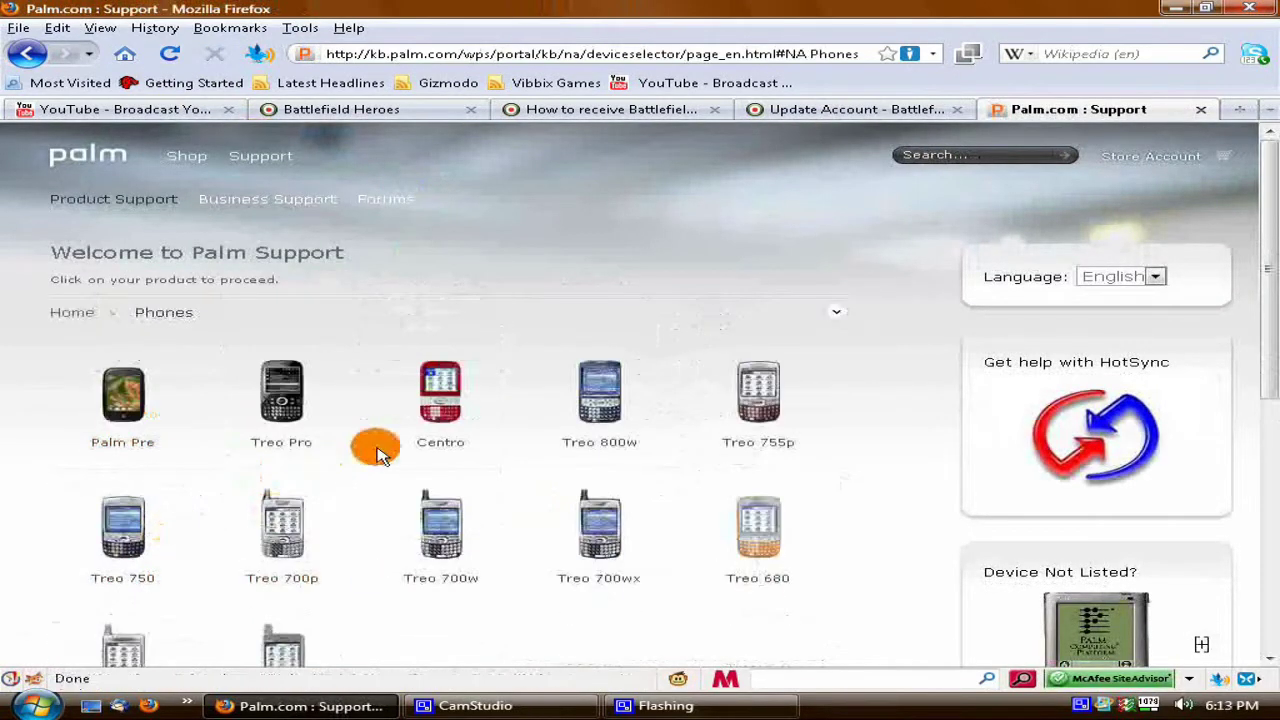
{"action": "left_click", "coordinate": [440, 447]}
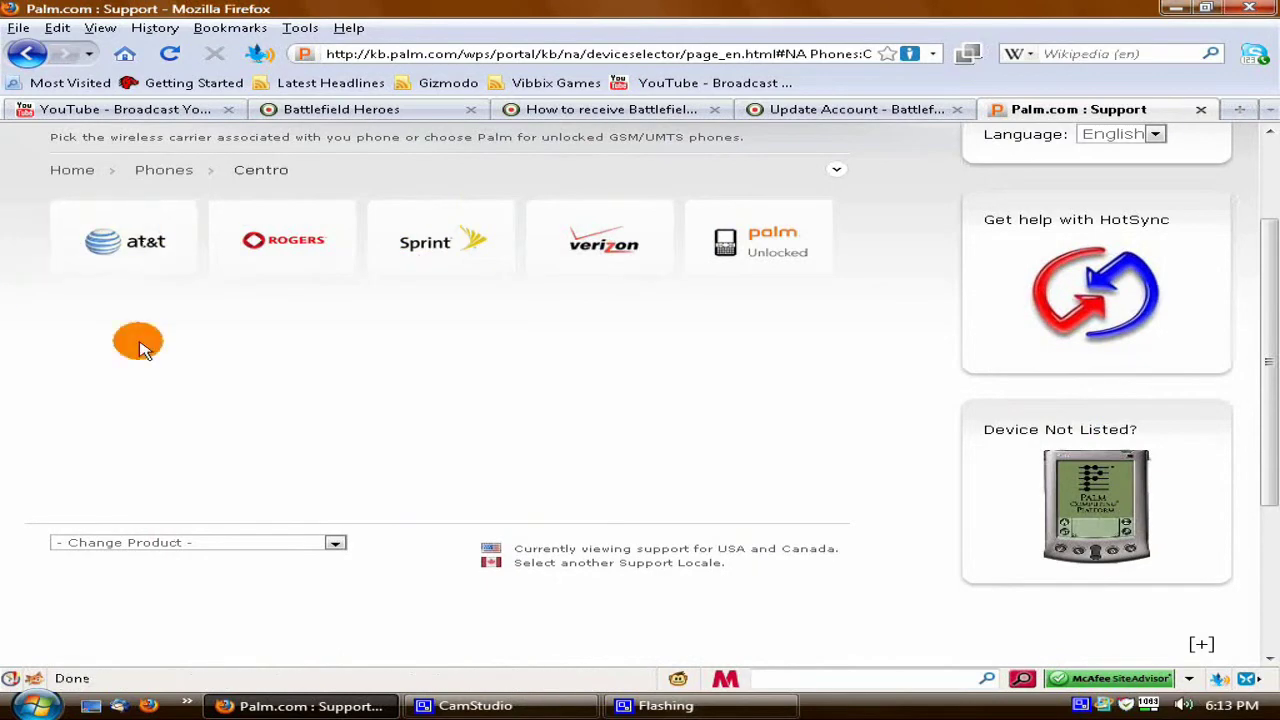
{"action": "left_click", "coordinate": [592, 248]}
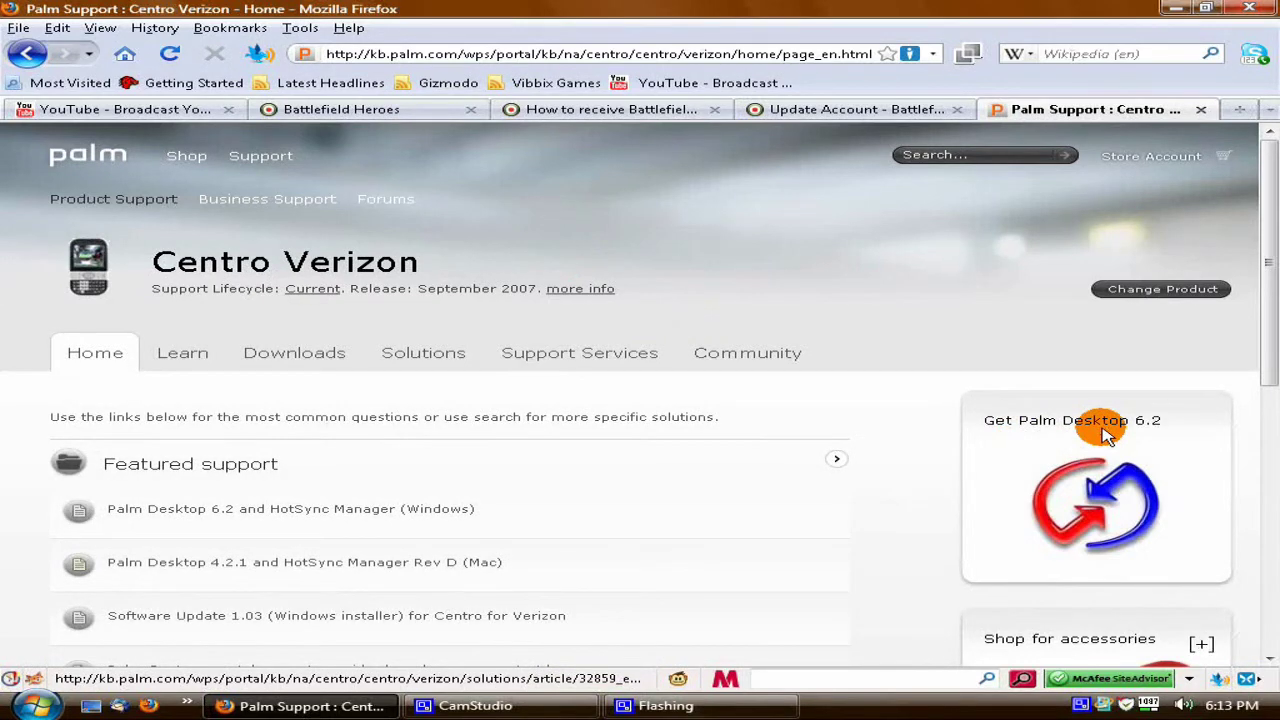
{"action": "scroll", "coordinate": [700, 480], "scroll_direction": "down", "scroll_amount": 1}
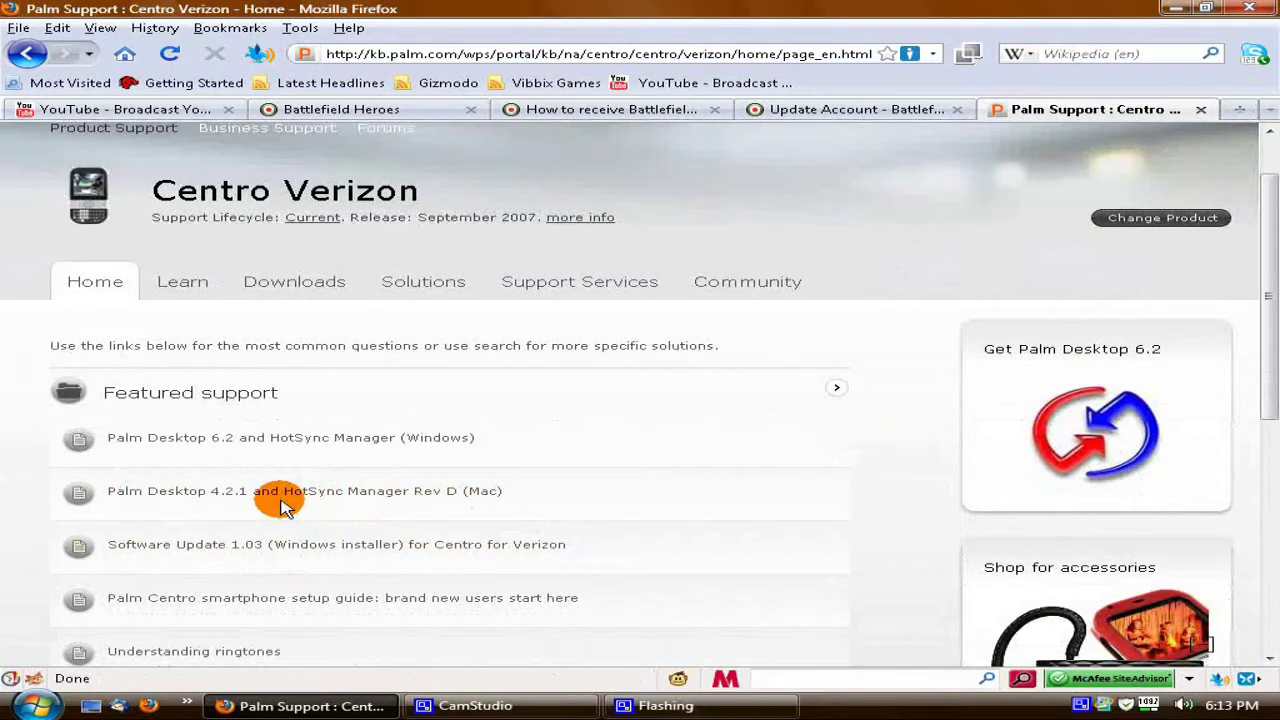
{"action": "scroll", "coordinate": [740, 420], "scroll_direction": "down", "scroll_amount": 2}
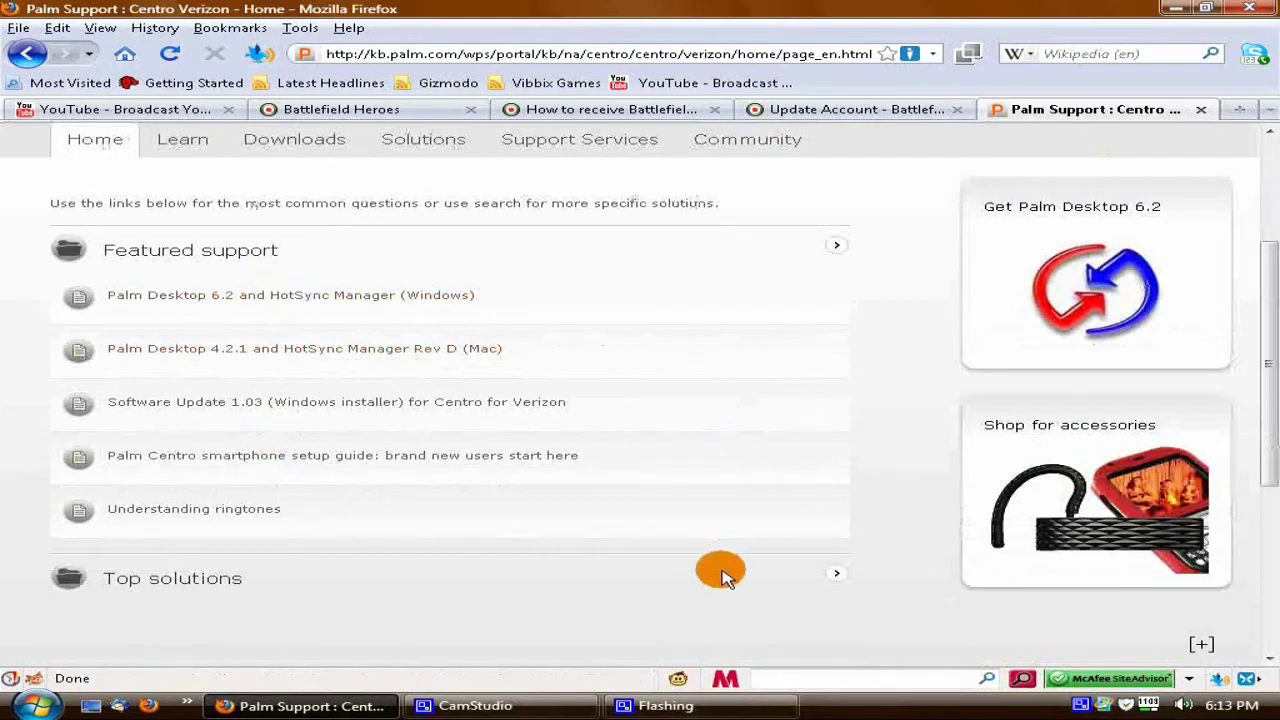
- Launch HotSync Manager from the Start menu and check its last HotSync status
{"action": "left_click", "coordinate": [22, 706]}
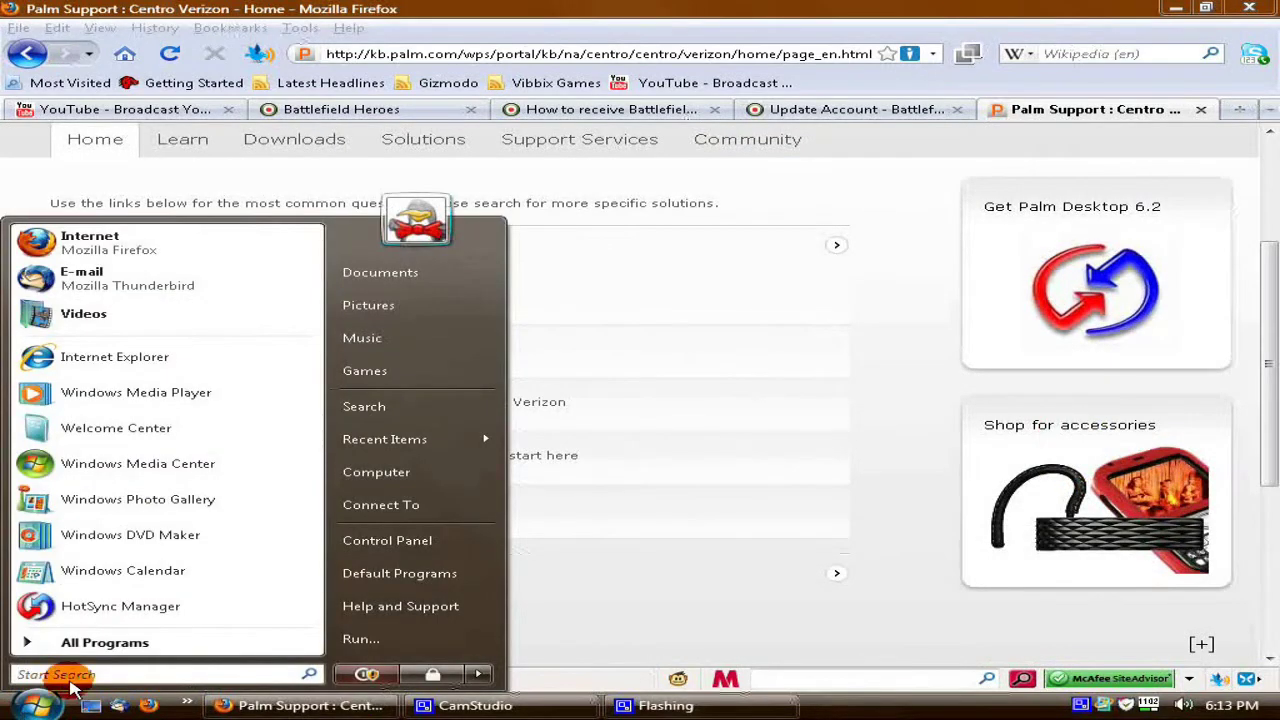
{"action": "left_click", "coordinate": [100, 615]}
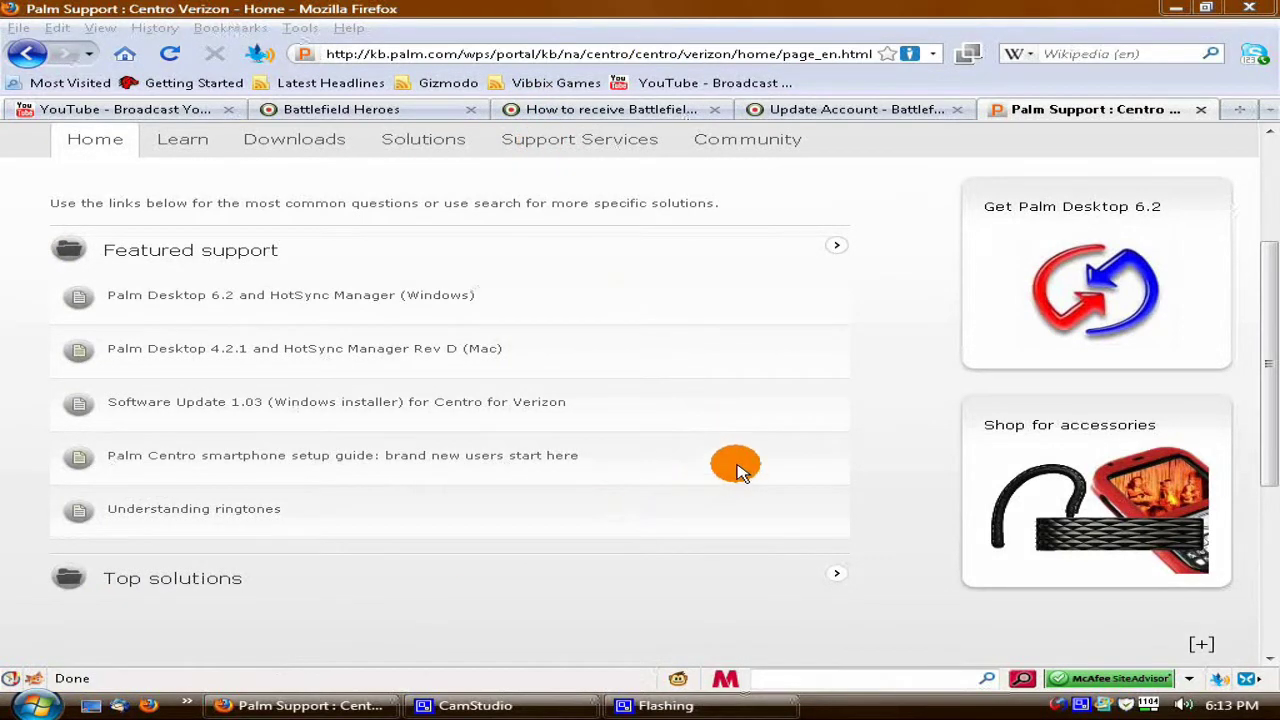
{"action": "left_click", "coordinate": [1058, 708]}
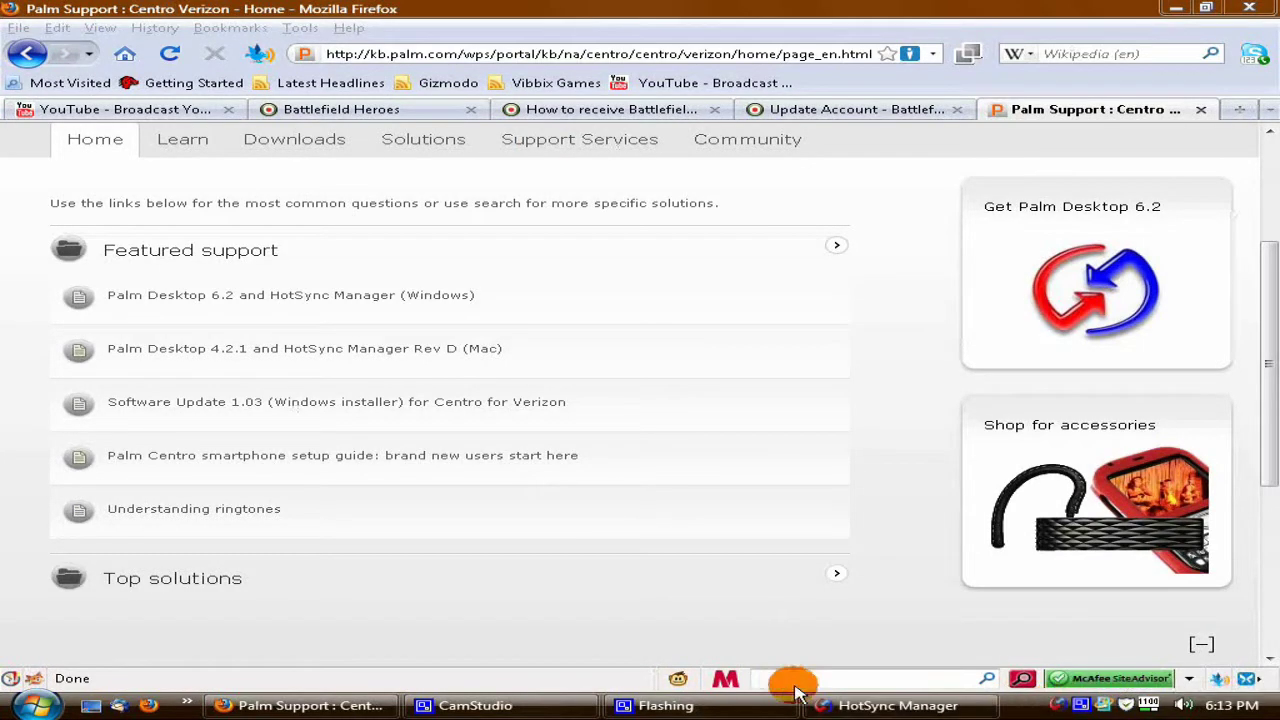
{"action": "left_click", "coordinate": [870, 706]}
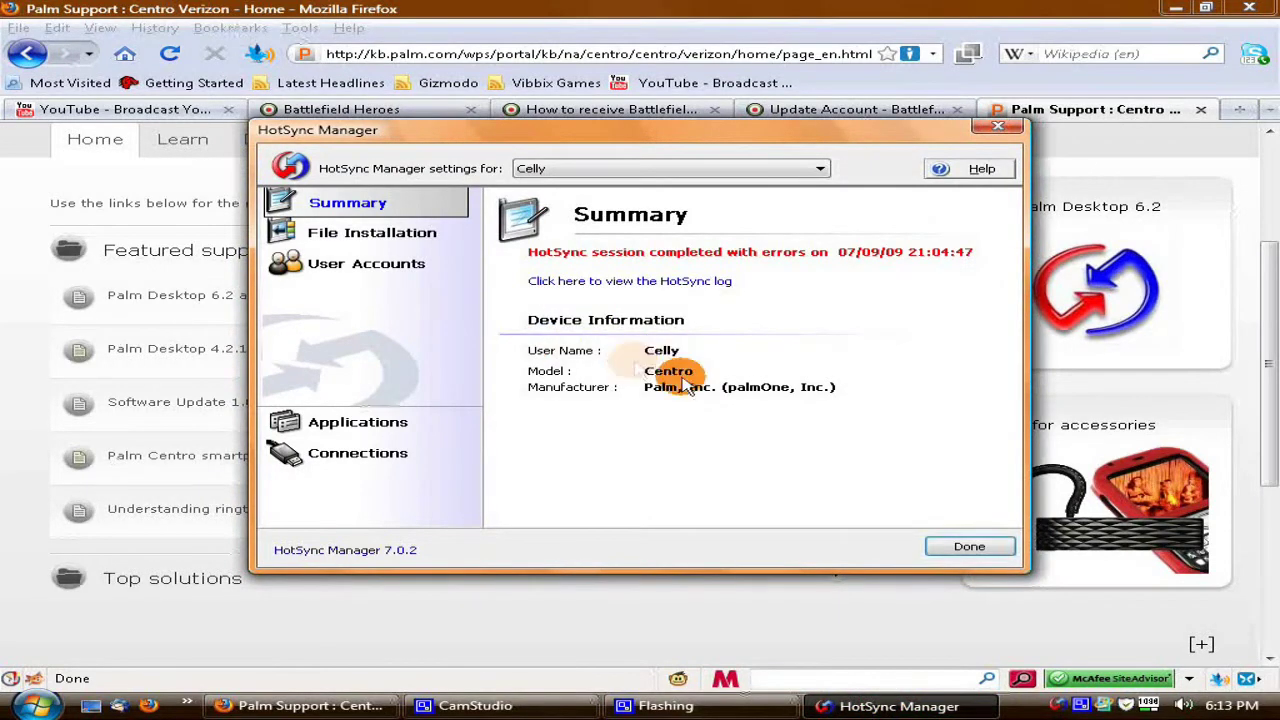
- Review HotSync Manager's File Installation, Install Tool, connection and application settings, then return to Firefox
{"action": "left_click", "coordinate": [405, 235]}
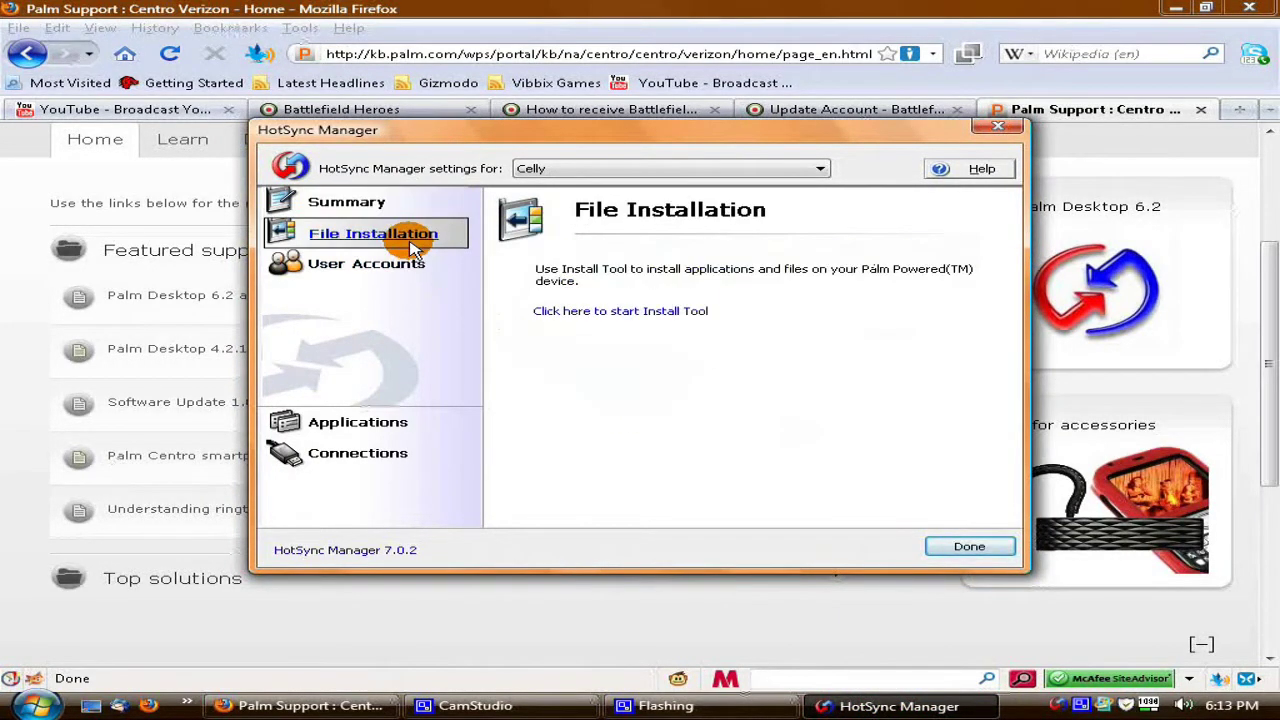
{"action": "left_click", "coordinate": [624, 313]}
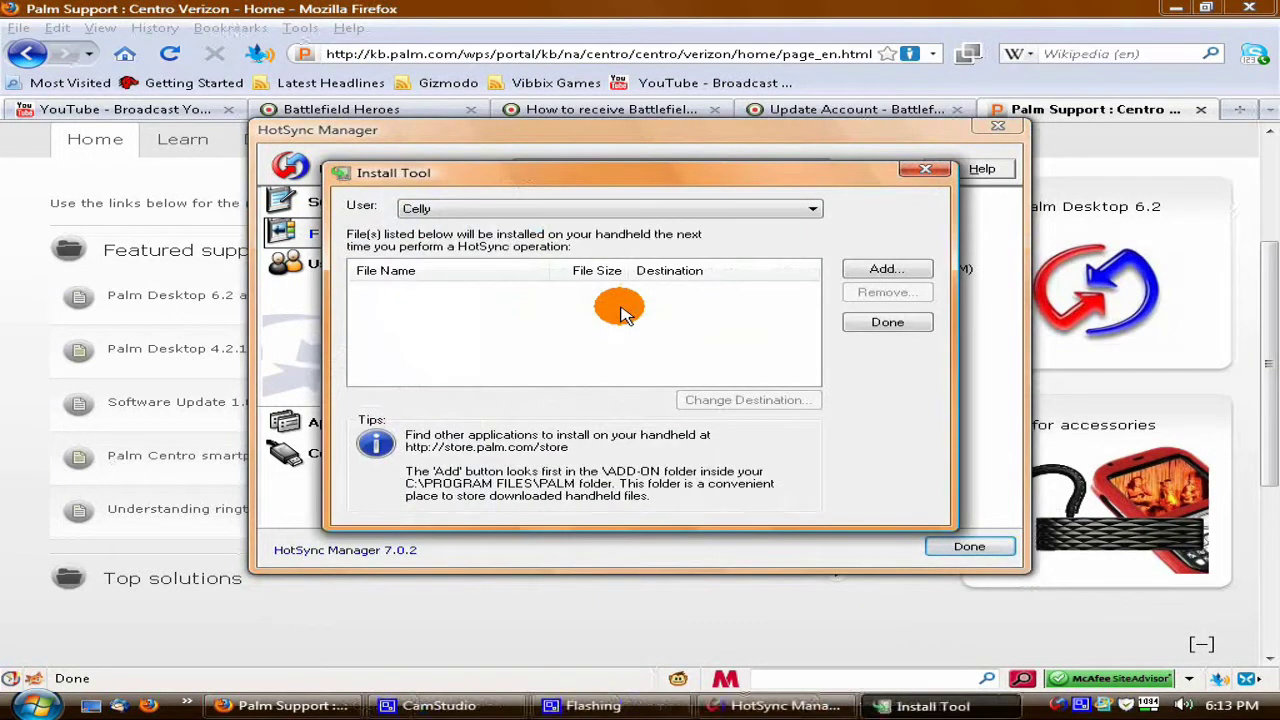
{"action": "left_click", "coordinate": [930, 174]}
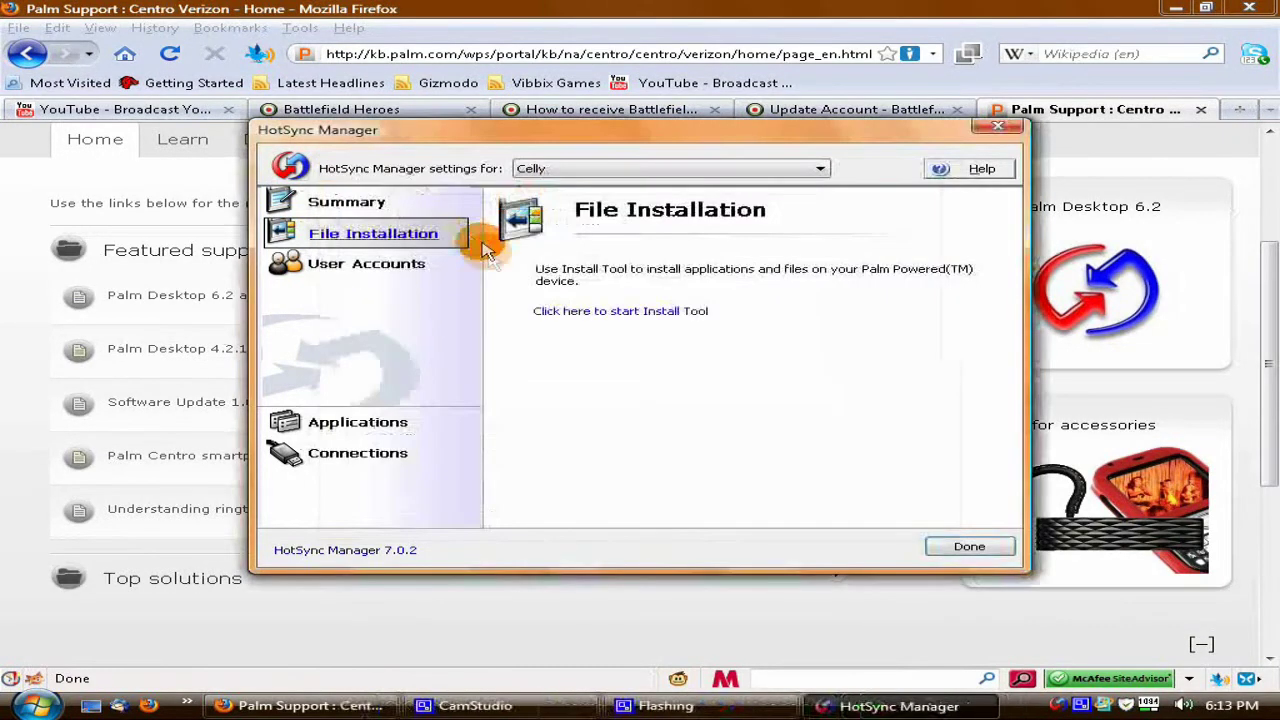
{"action": "left_click", "coordinate": [365, 452]}
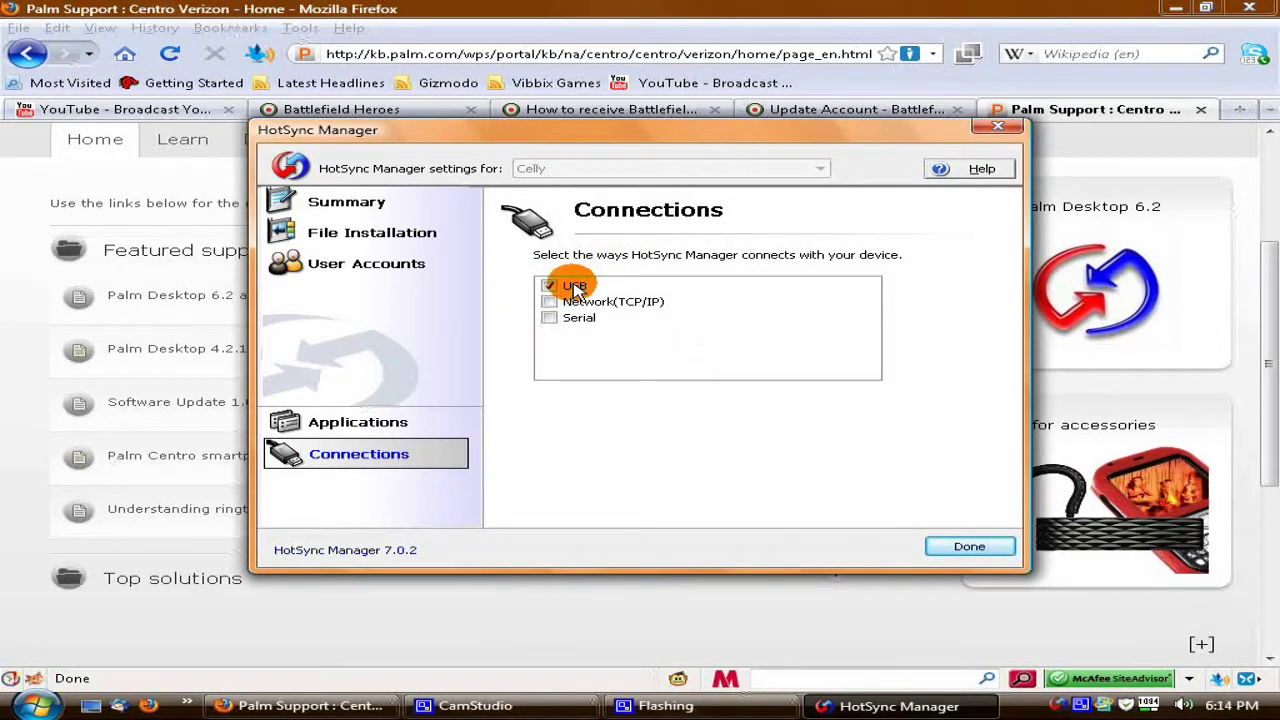
{"action": "left_click", "coordinate": [370, 426]}
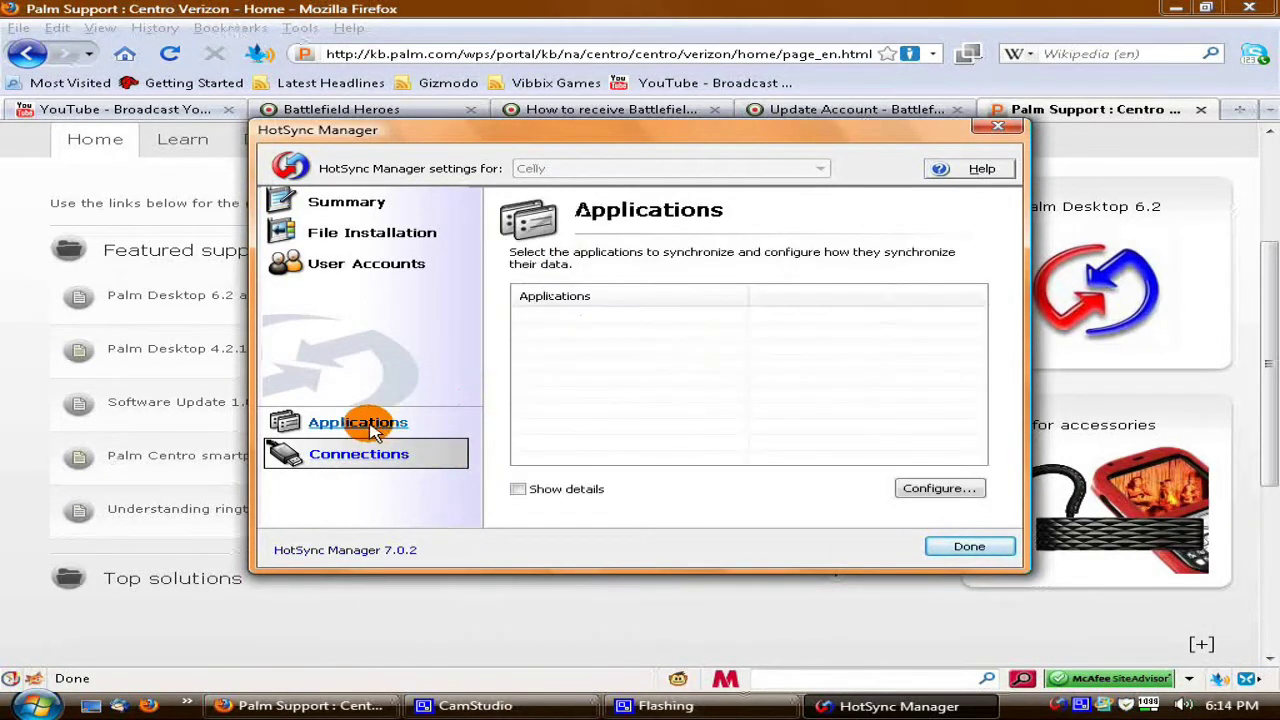
{"action": "left_click", "coordinate": [400, 240]}
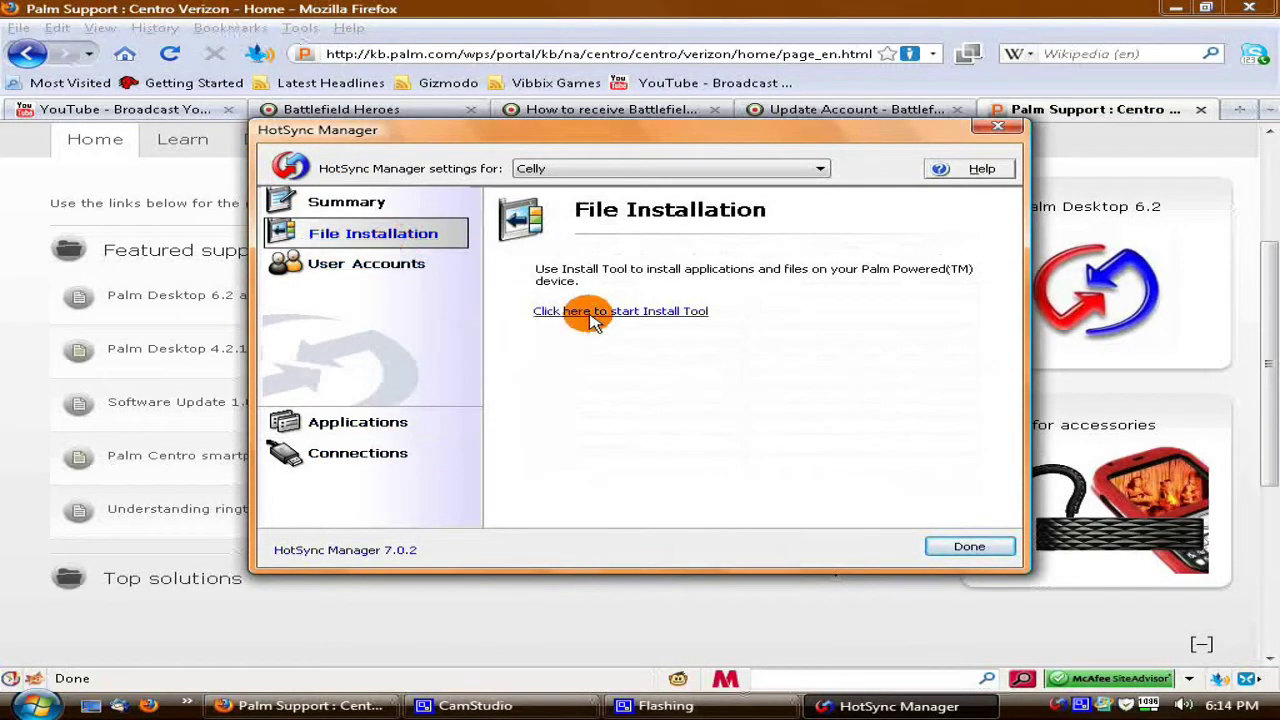
{"action": "left_click", "coordinate": [565, 22]}
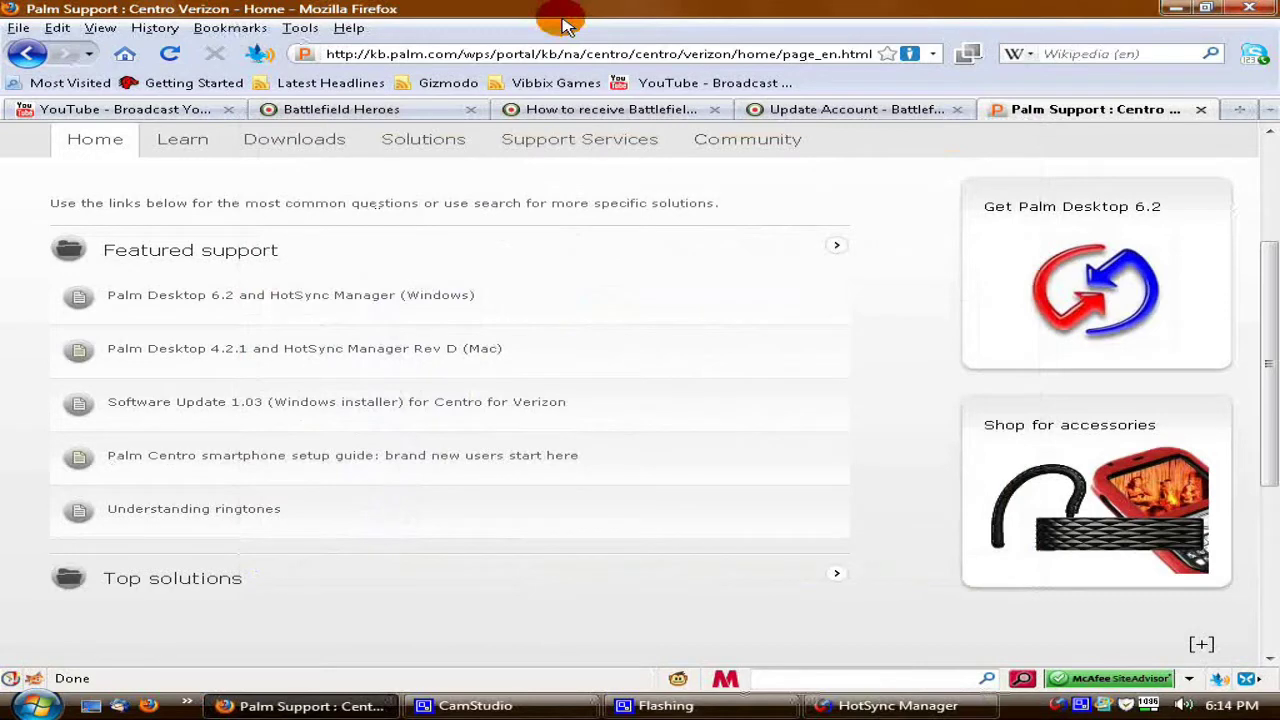
- Load the freeware-palm.com home page in a new tab via the address suggestion
{"action": "key", "text": "ctrl+t"}
{"action": "type", "text": "free"}
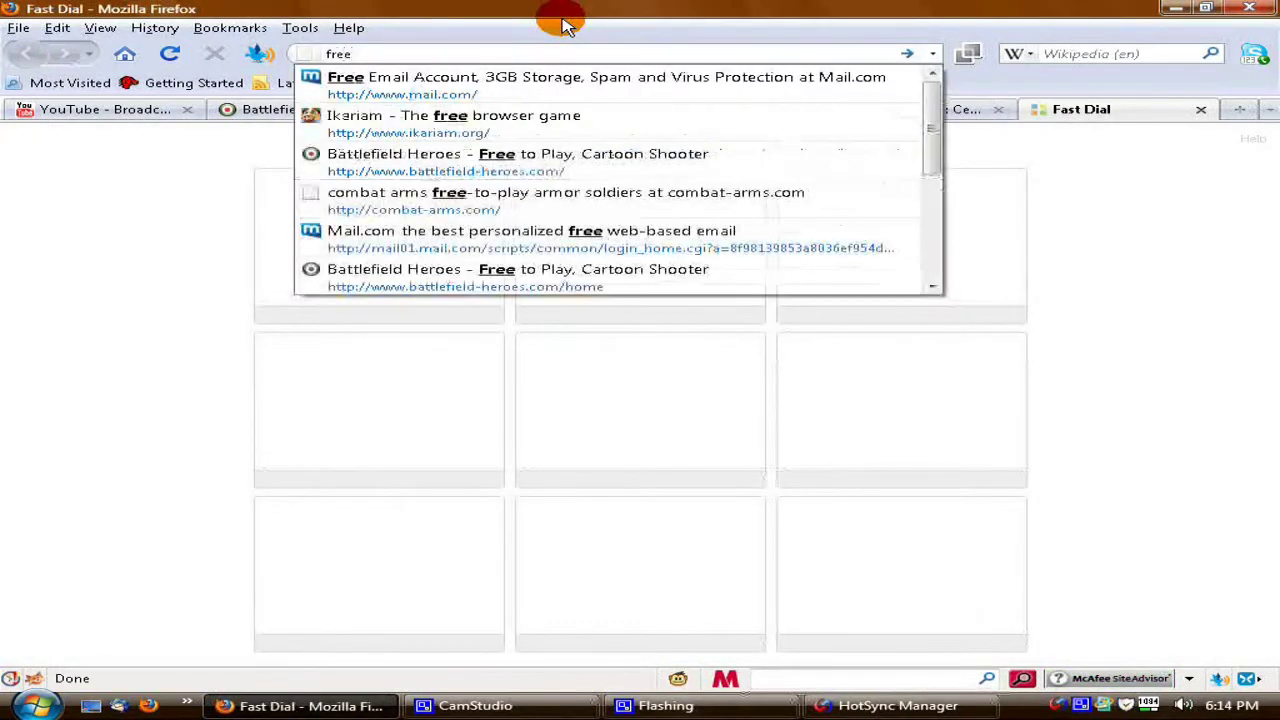
{"action": "type", "text": "ware"}
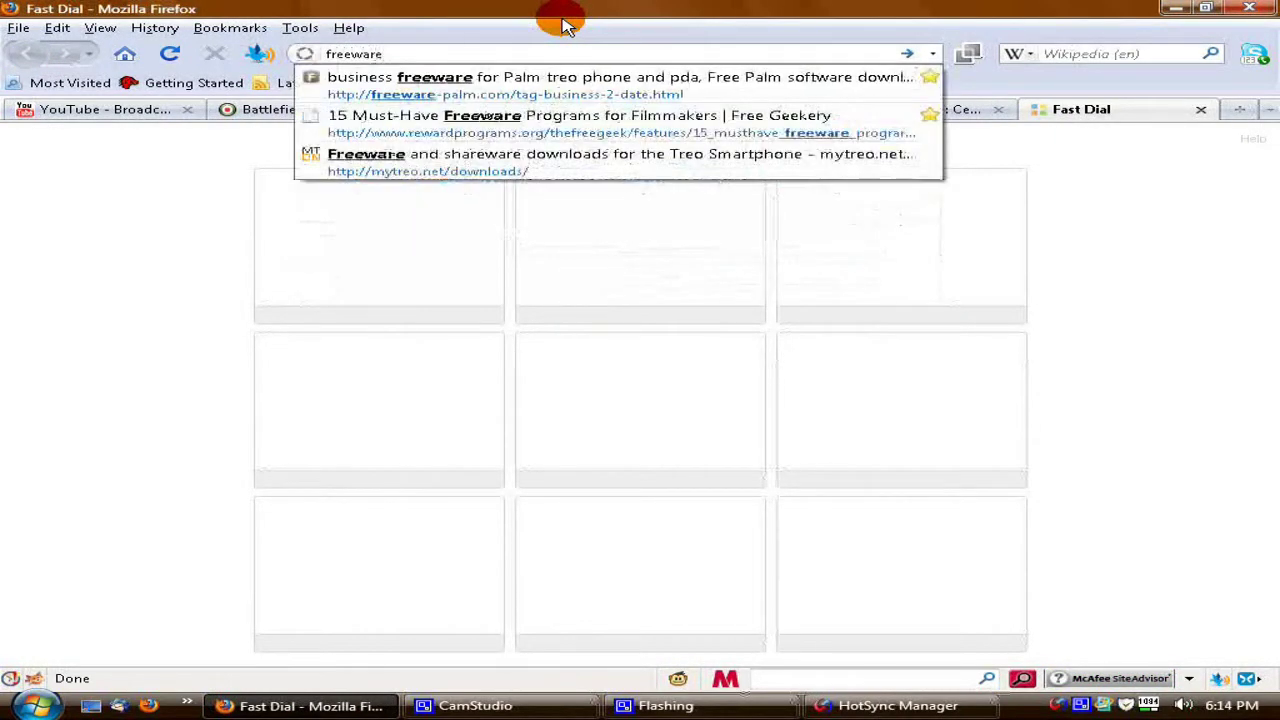
{"action": "key", "text": "Down"}
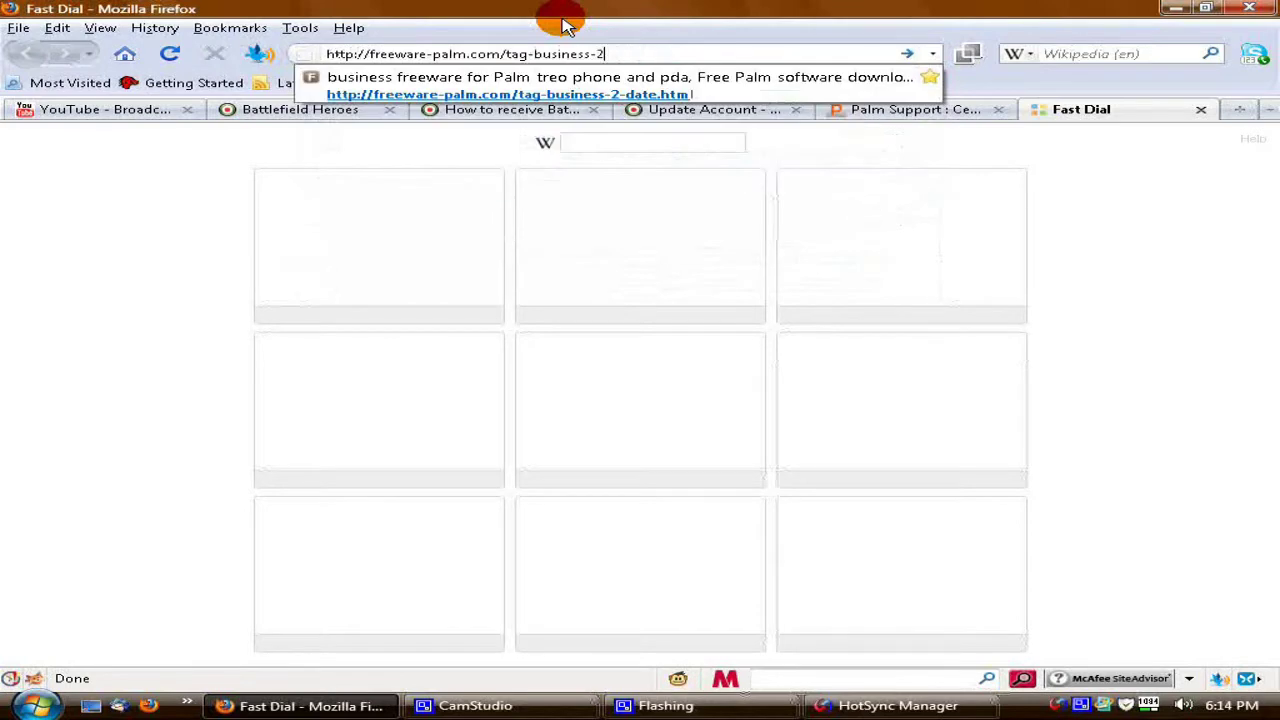
{"action": "key", "text": "BackSpace"}
{"action": "key", "text": "BackSpace"}
{"action": "key", "text": "BackSpace"}
{"action": "key", "text": "BackSpace"}
{"action": "key", "text": "BackSpace"}
{"action": "key", "text": "BackSpace"}
{"action": "key", "text": "BackSpace"}
{"action": "key", "text": "BackSpace"}
{"action": "key", "text": "BackSpace"}
{"action": "key", "text": "BackSpace"}
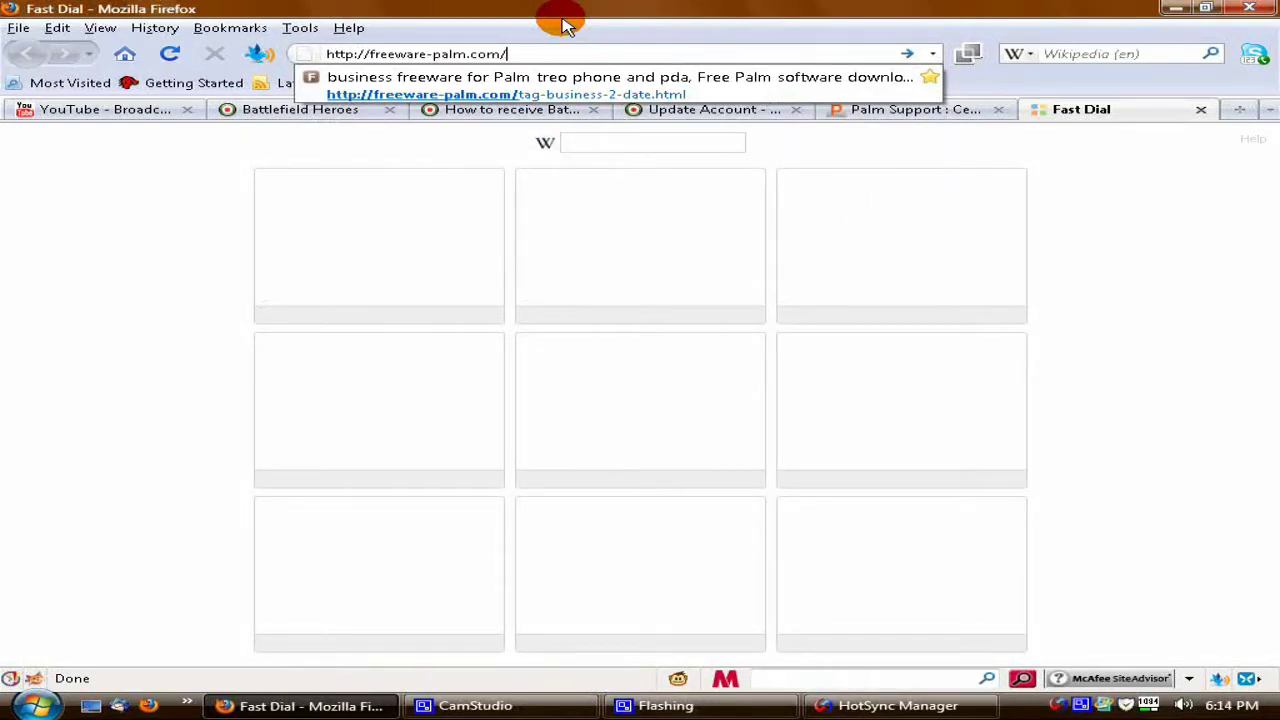
{"action": "key", "text": "Return"}
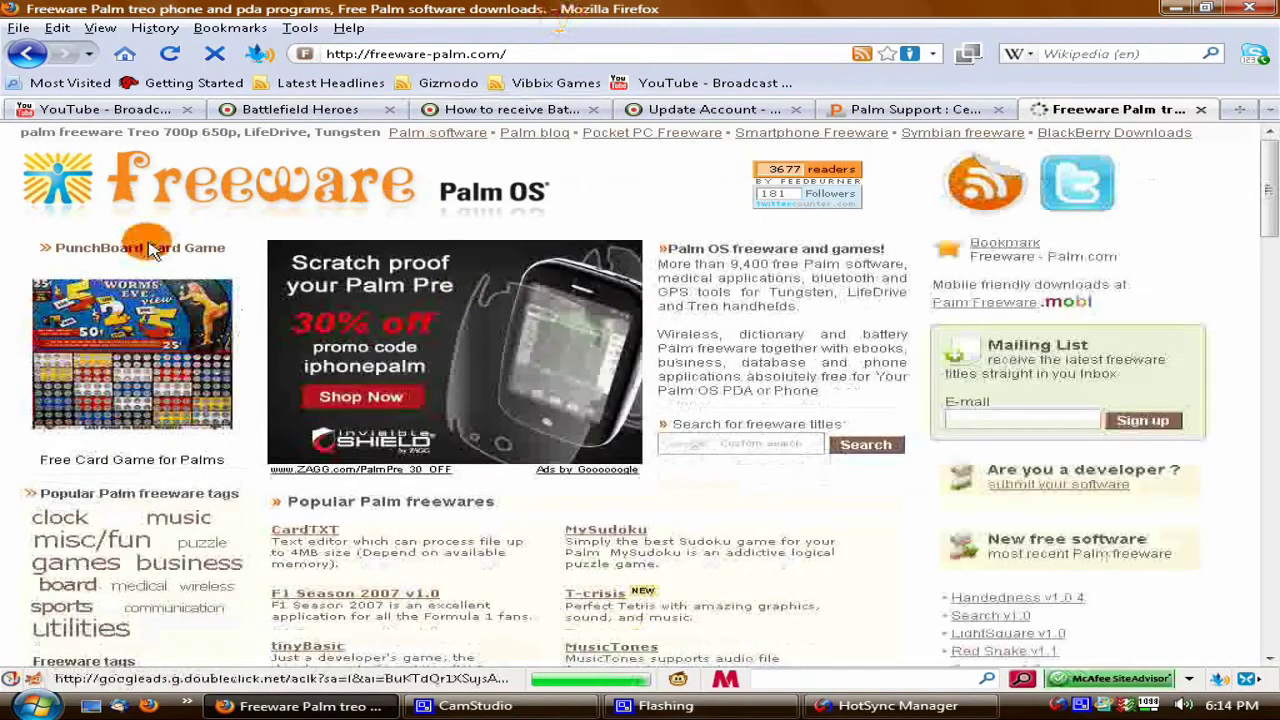
- Read the site's introduction and scroll down through the latest Palm freeware listings
{"action": "left_click_drag", "start_coordinate": [629, 211], "coordinate": [755, 295]}
{"action": "left_click", "coordinate": [755, 295]}
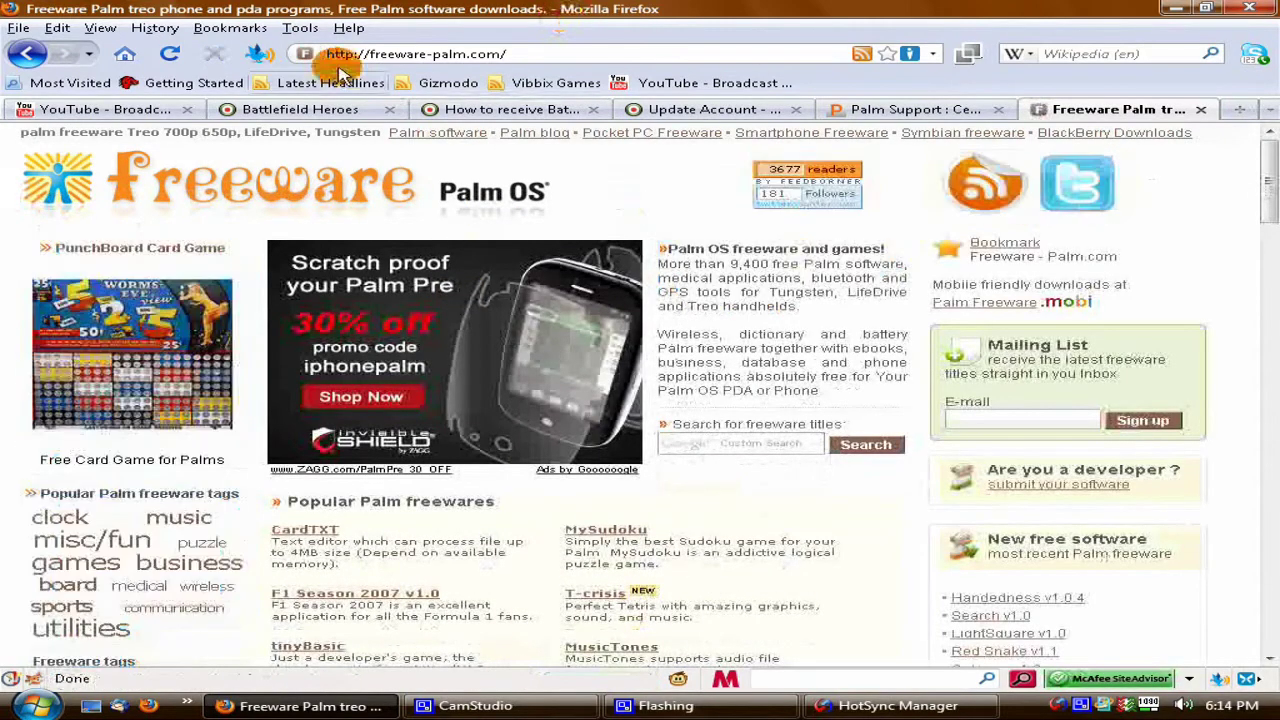
{"action": "left_click_drag", "start_coordinate": [357, 54], "coordinate": [535, 68]}
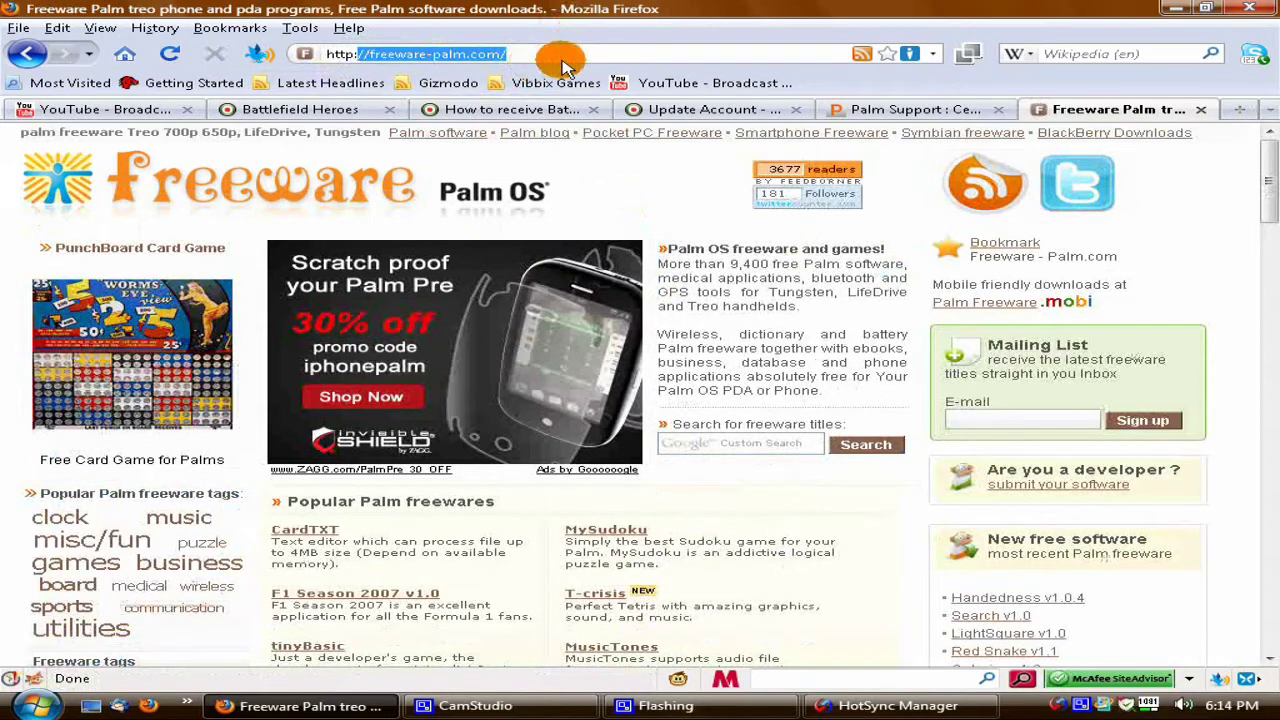
{"action": "triple_click", "coordinate": [780, 362]}
{"action": "scroll", "coordinate": [666, 406], "scroll_direction": "down", "scroll_amount": 3}
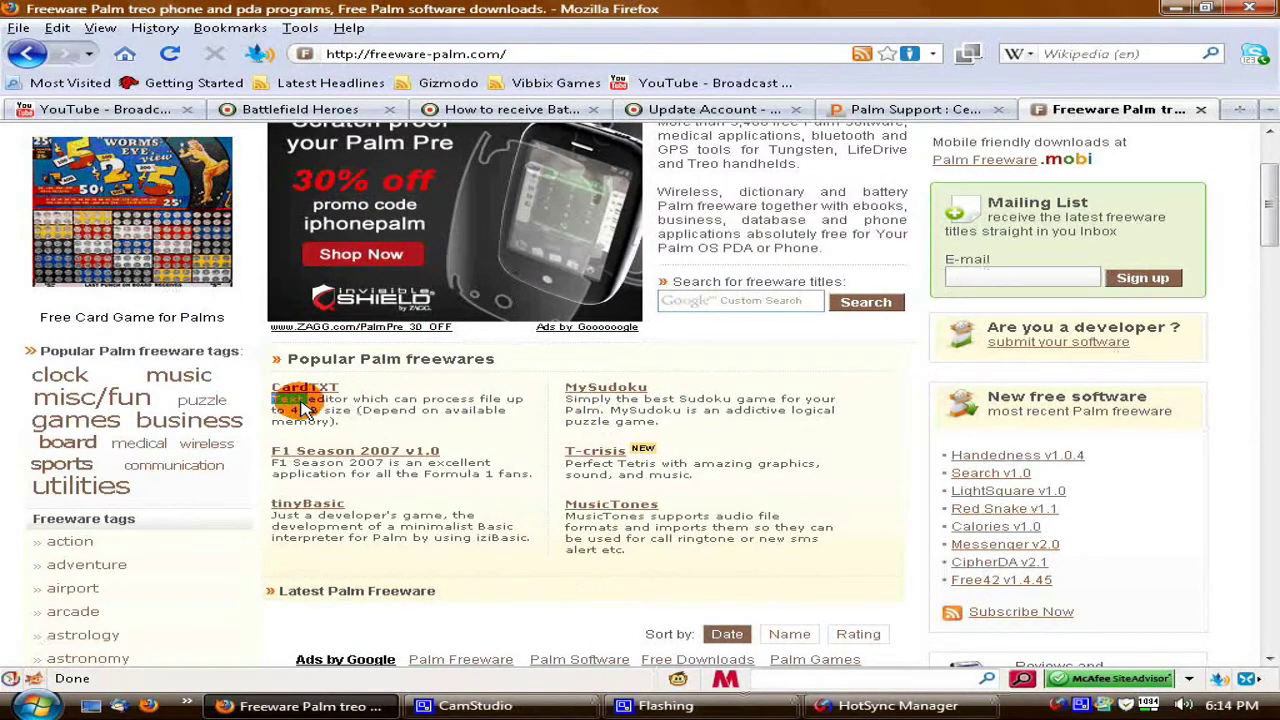
{"action": "triple_click", "coordinate": [292, 407]}
{"action": "scroll", "coordinate": [295, 437], "scroll_direction": "down", "scroll_amount": 10}
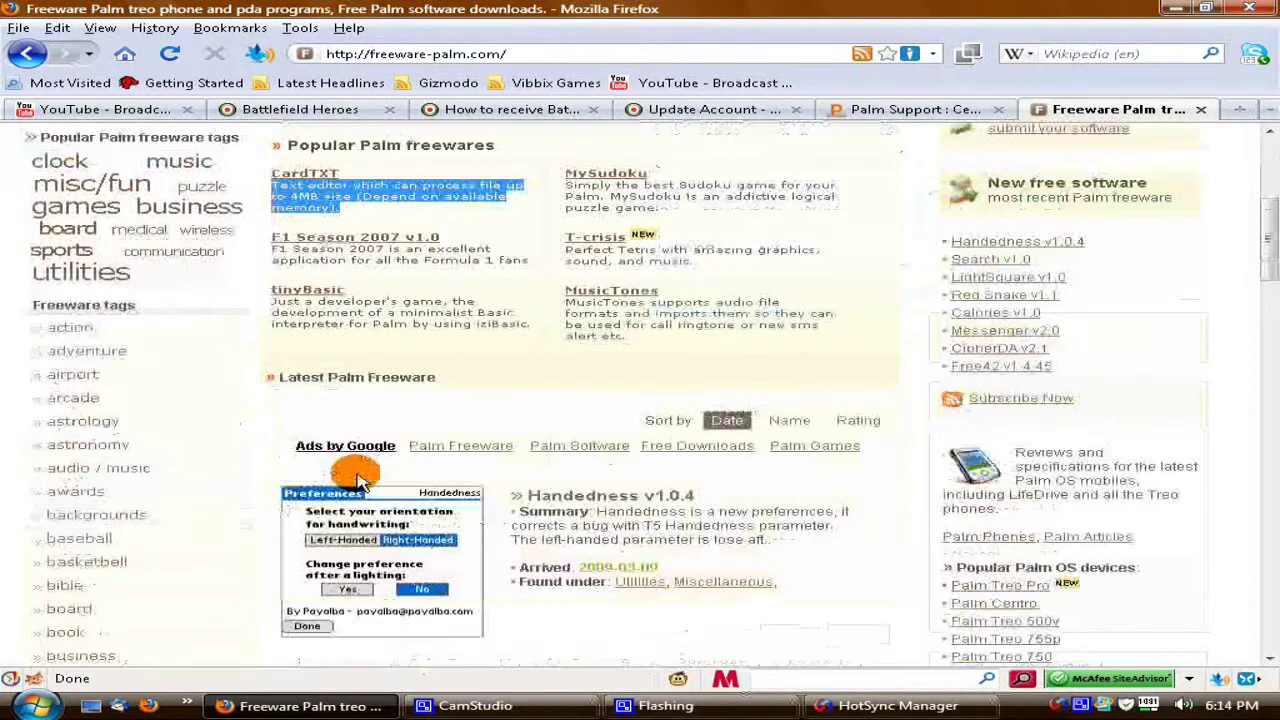
{"action": "scroll", "coordinate": [425, 510], "scroll_direction": "down", "scroll_amount": 6}
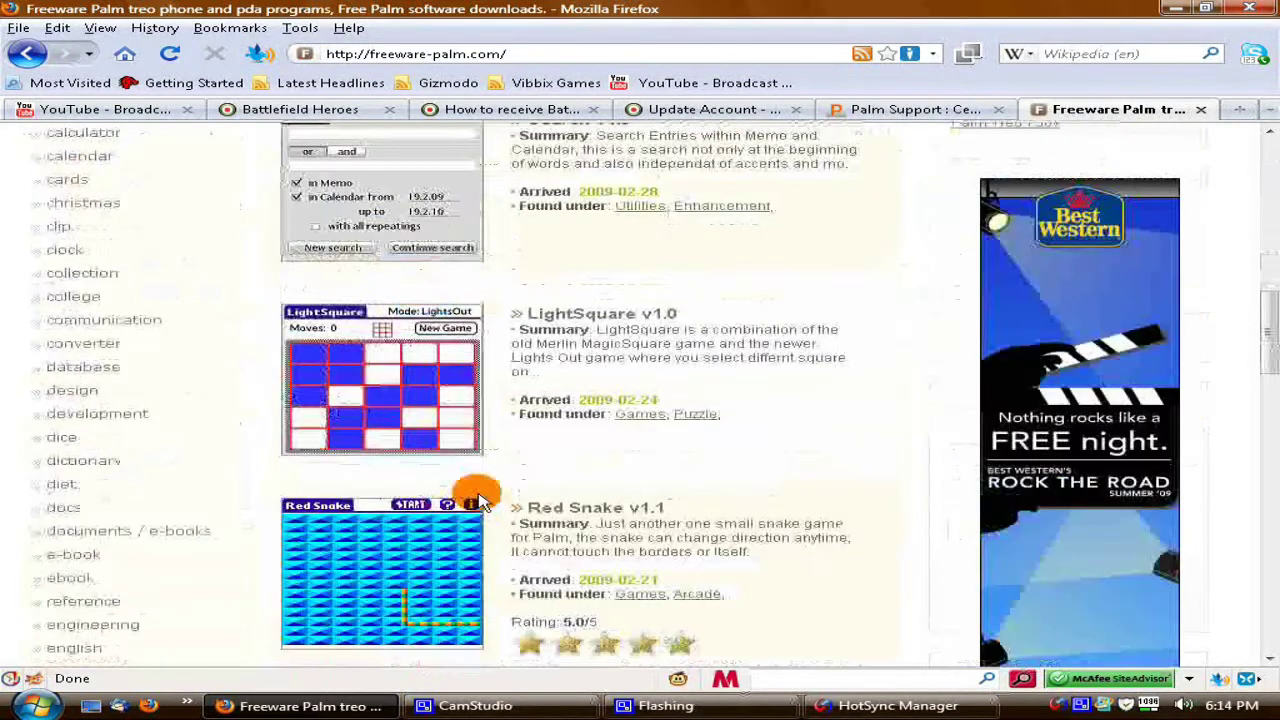
{"action": "scroll", "coordinate": [480, 500], "scroll_direction": "down", "scroll_amount": 3}
{"action": "scroll", "coordinate": [557, 480], "scroll_direction": "down", "scroll_amount": 2}
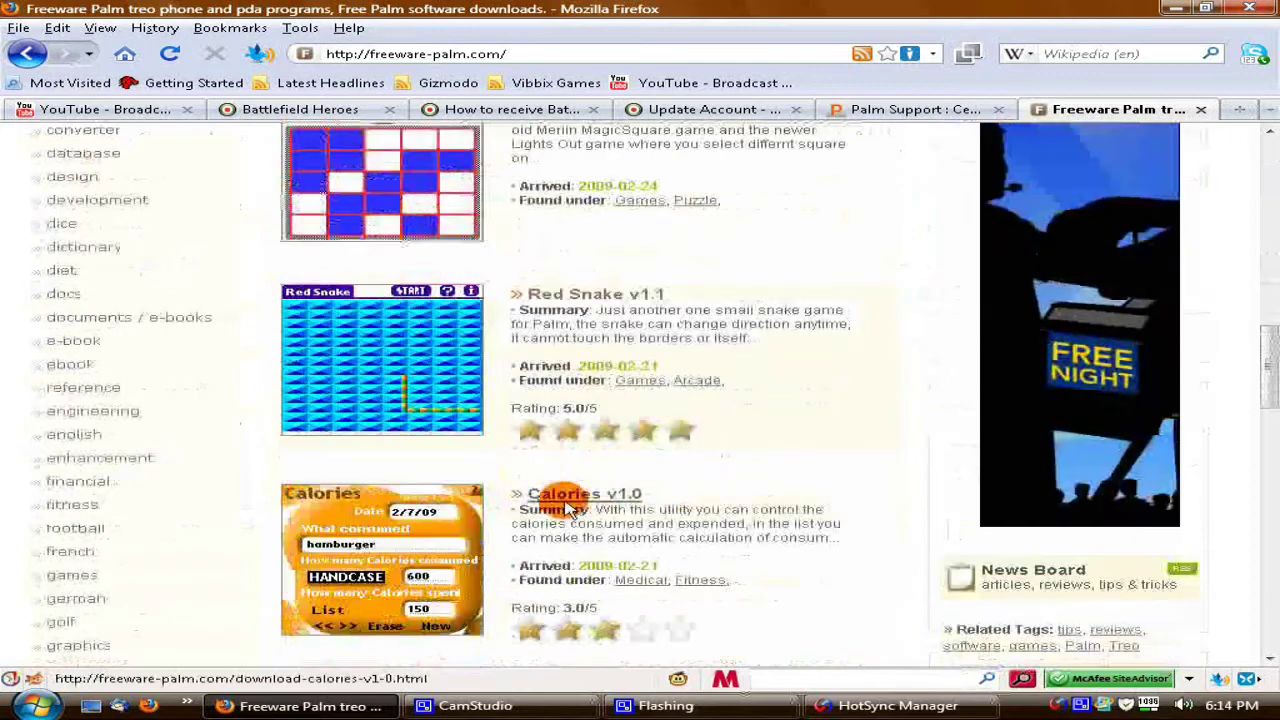
{"action": "scroll", "coordinate": [570, 505], "scroll_direction": "down", "scroll_amount": 4}
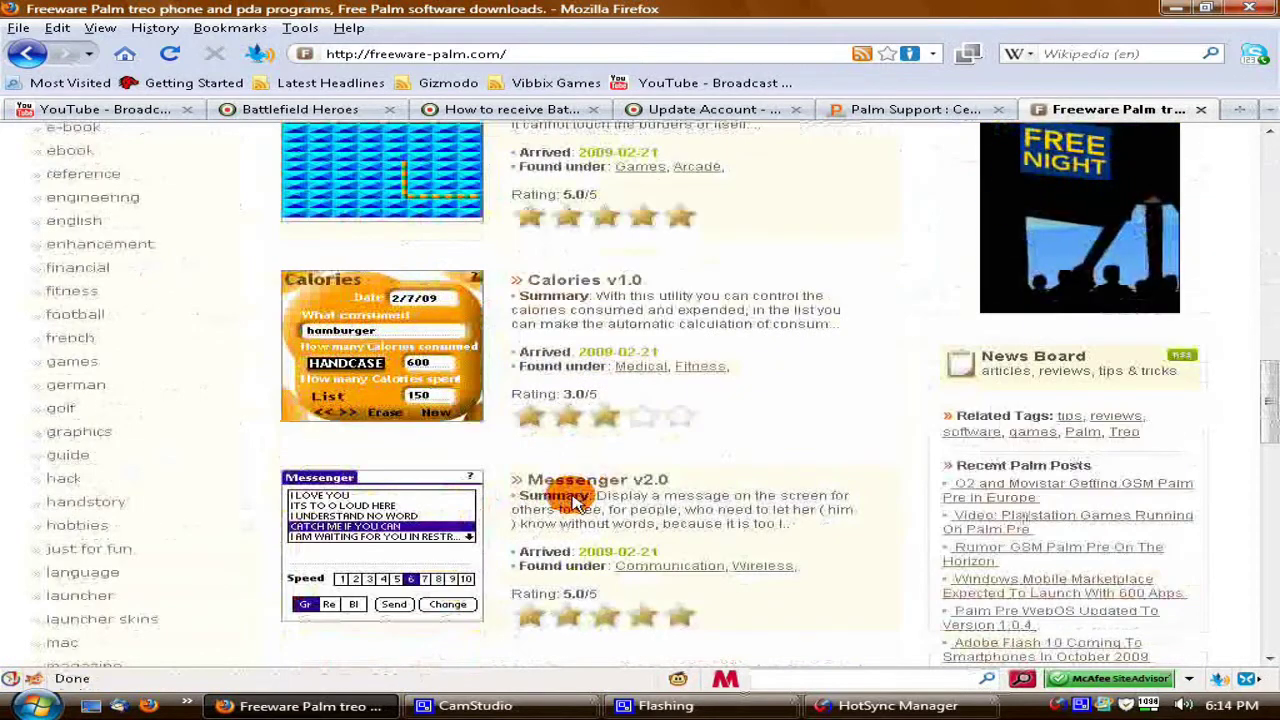
- Open the CipherDA v2.1 listing and start downloading cipher-da-21.zip from its download page
{"action": "scroll", "coordinate": [575, 497], "scroll_direction": "down", "scroll_amount": 5}
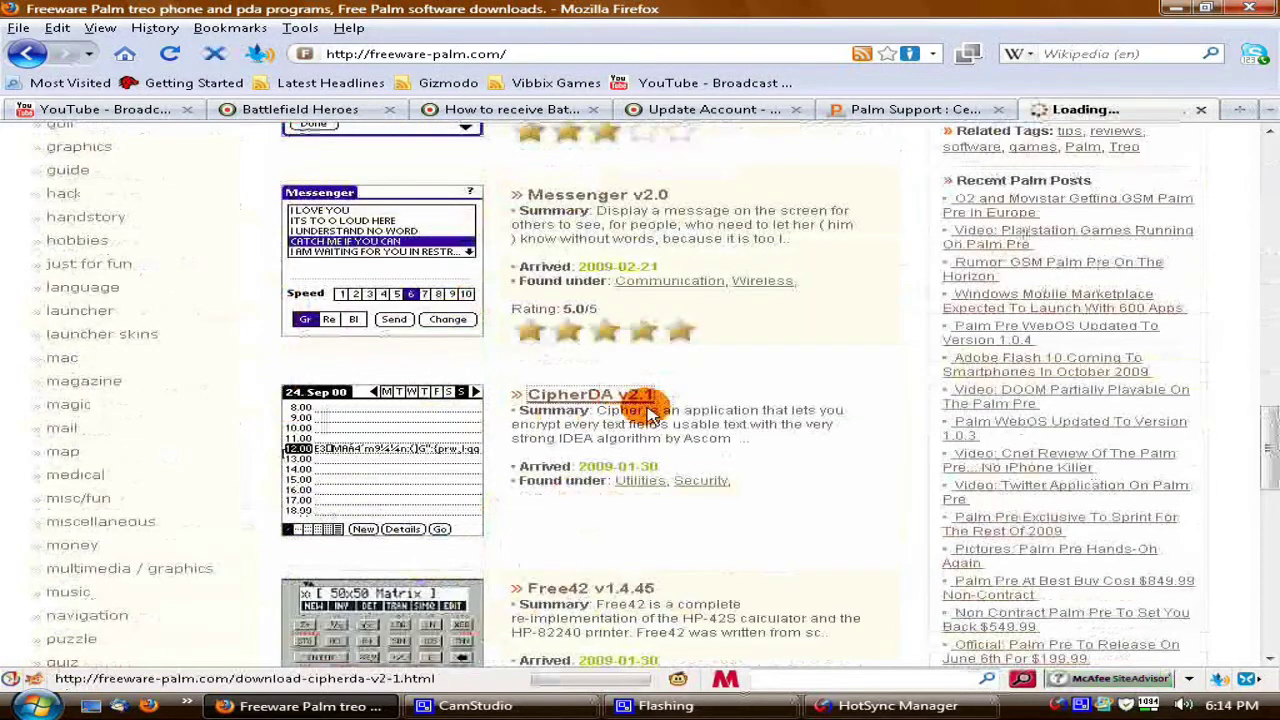
{"action": "left_click", "coordinate": [640, 397]}
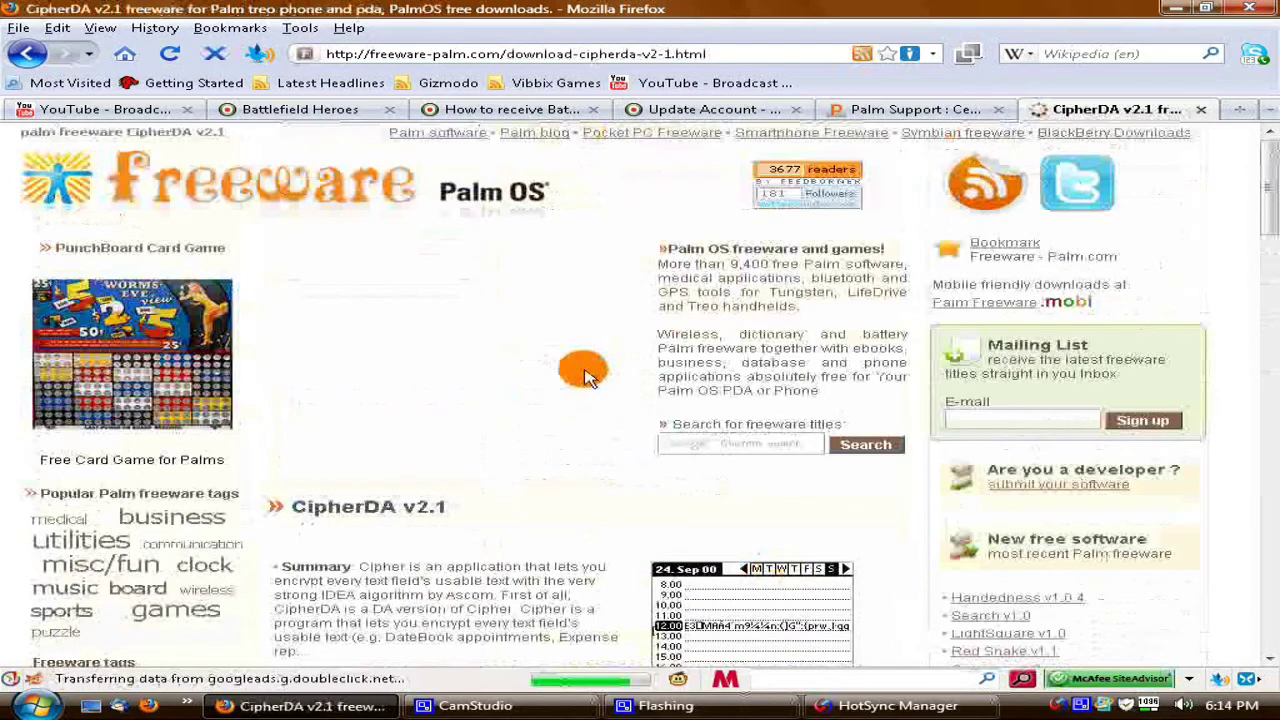
{"action": "scroll", "coordinate": [575, 370], "scroll_direction": "down", "scroll_amount": 4}
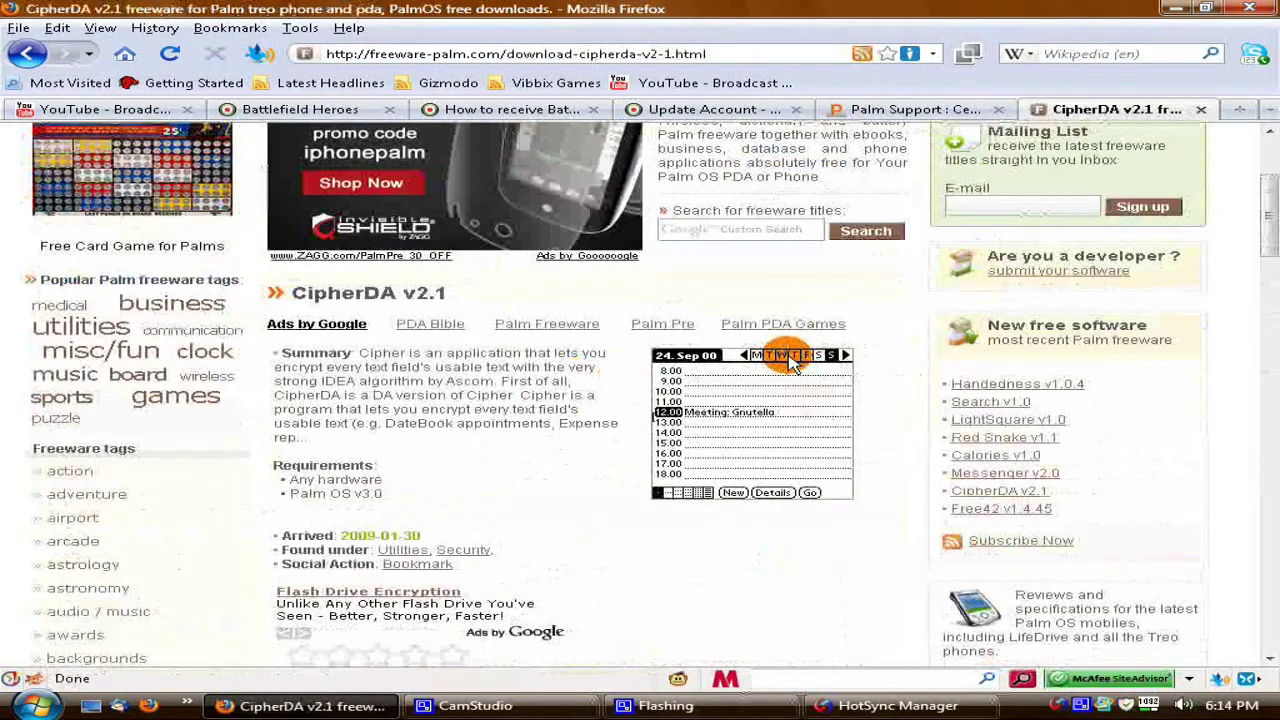
{"action": "double_click", "coordinate": [492, 409]}
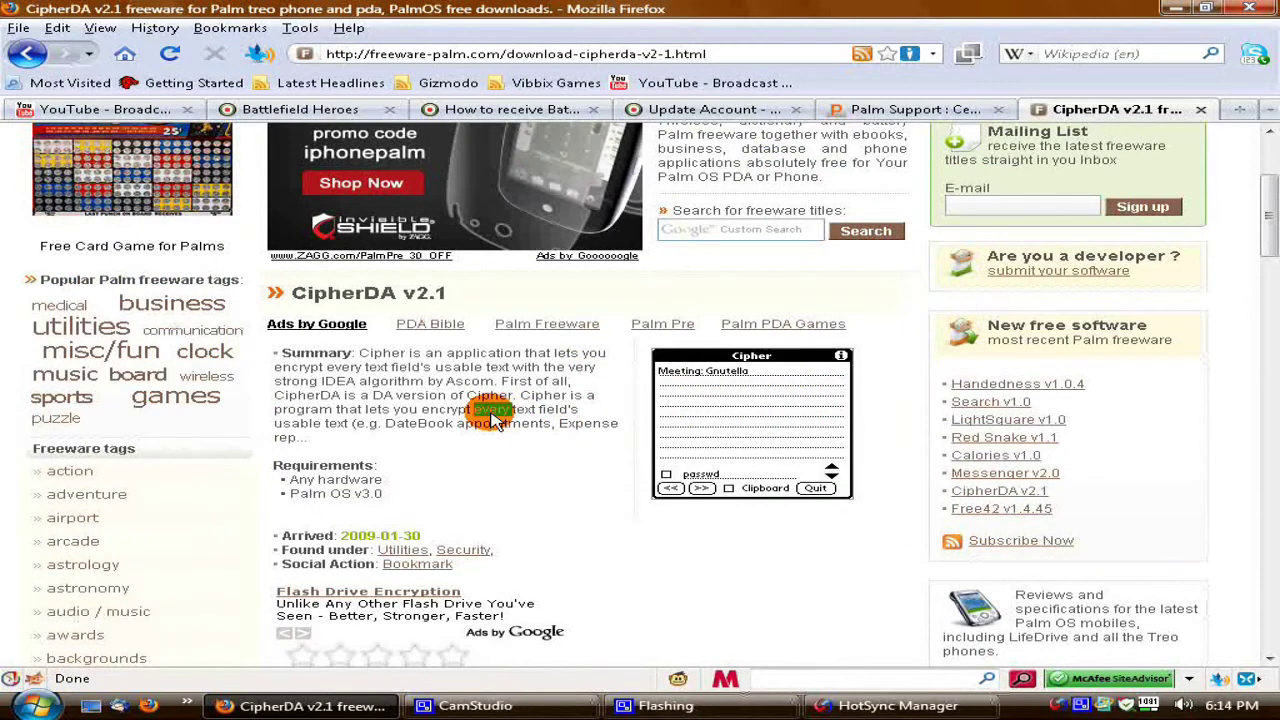
{"action": "scroll", "coordinate": [777, 297], "scroll_direction": "down", "scroll_amount": 1}
{"action": "scroll", "coordinate": [447, 508], "scroll_direction": "down", "scroll_amount": 2}
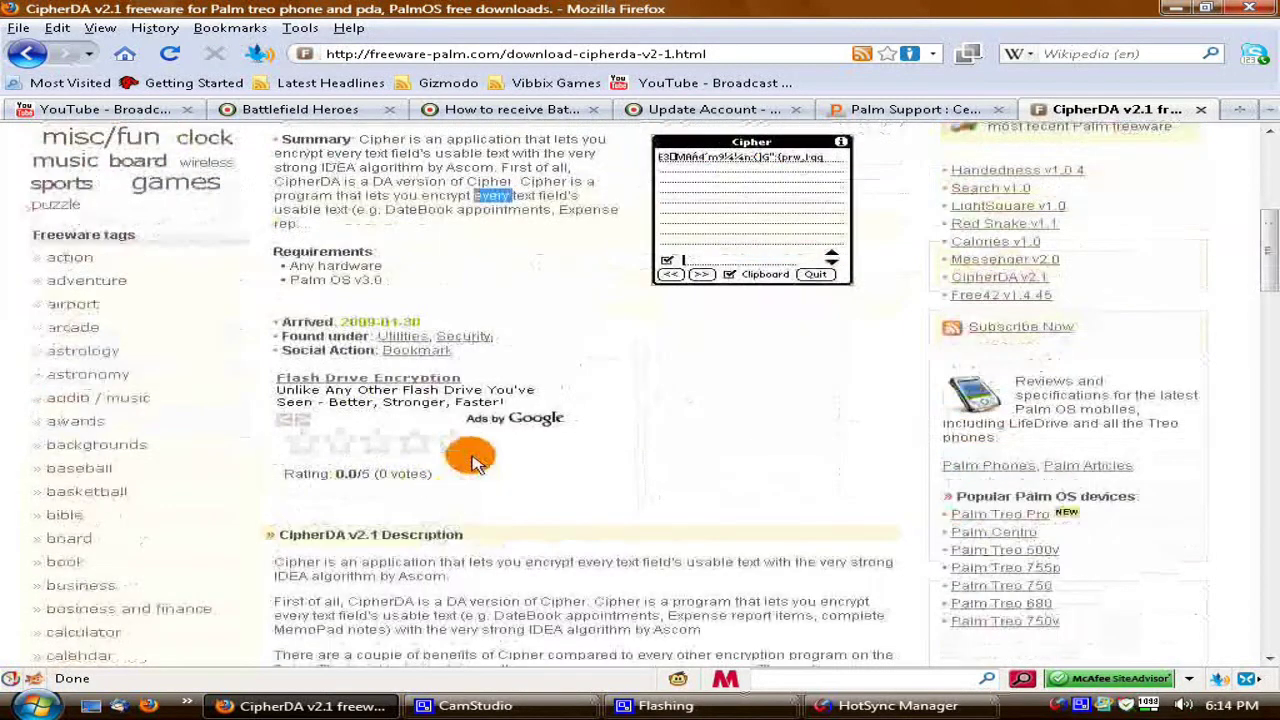
{"action": "scroll", "coordinate": [470, 428], "scroll_direction": "down", "scroll_amount": 7}
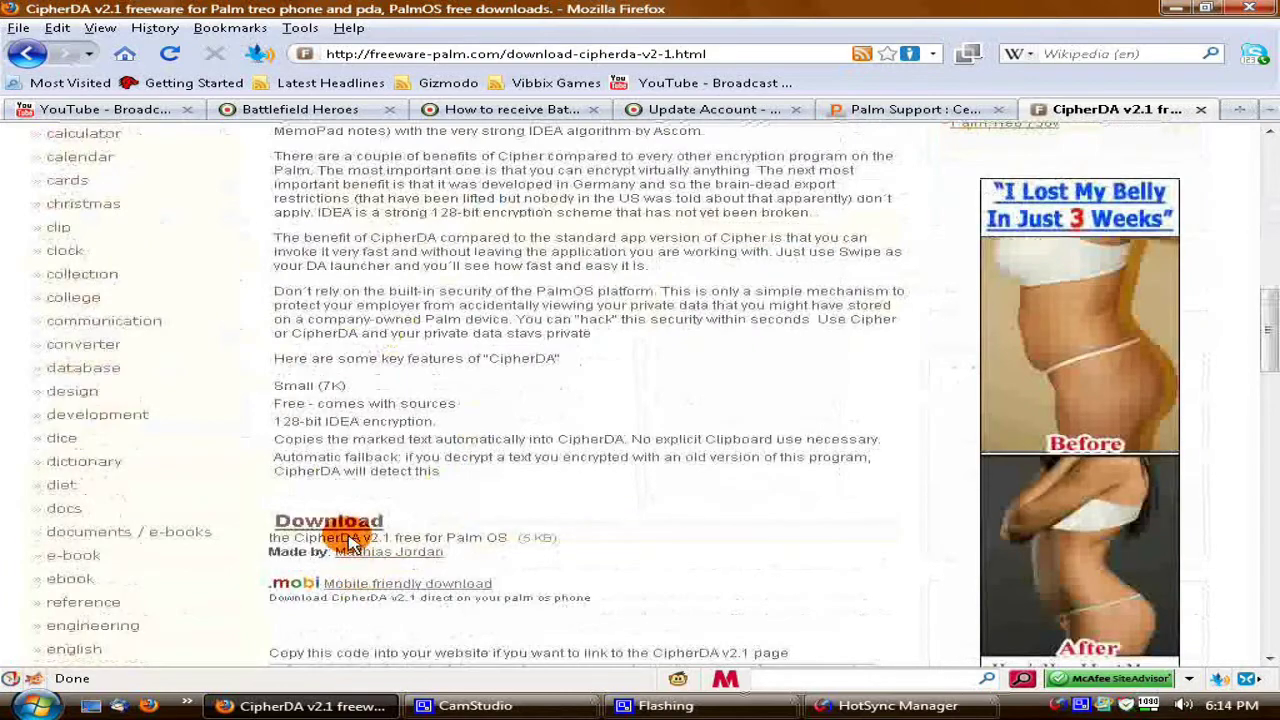
{"action": "left_click", "coordinate": [366, 532]}
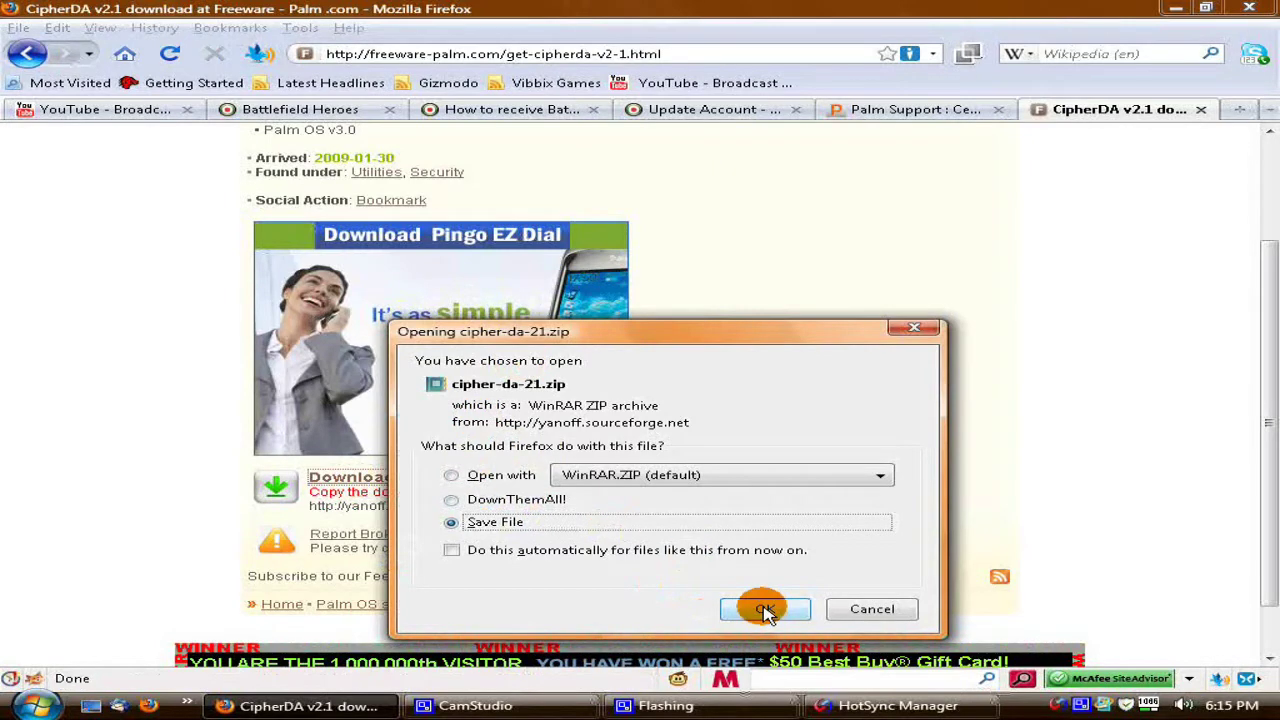
- Open the downloaded cipher-da-21.zip in WinRAR, dismissing the licence reminder
{"action": "left_click", "coordinate": [490, 475]}
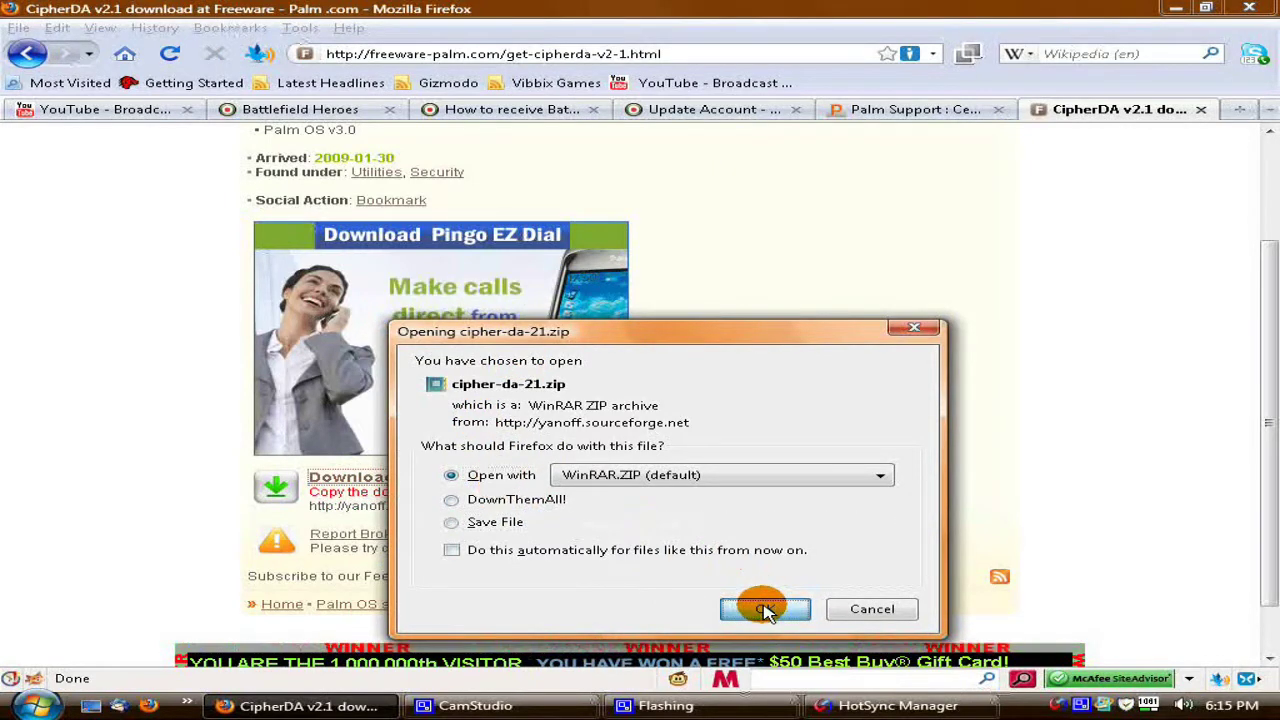
{"action": "left_click", "coordinate": [766, 611]}
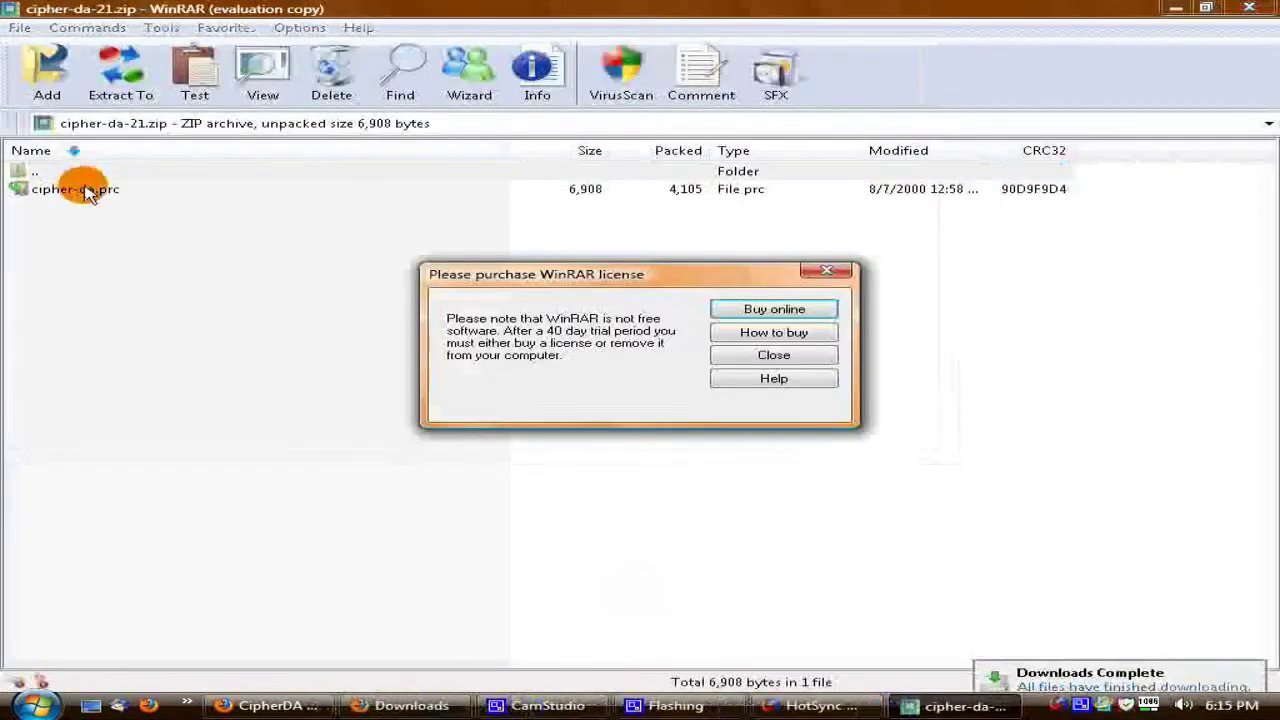
{"action": "left_click", "coordinate": [774, 355]}
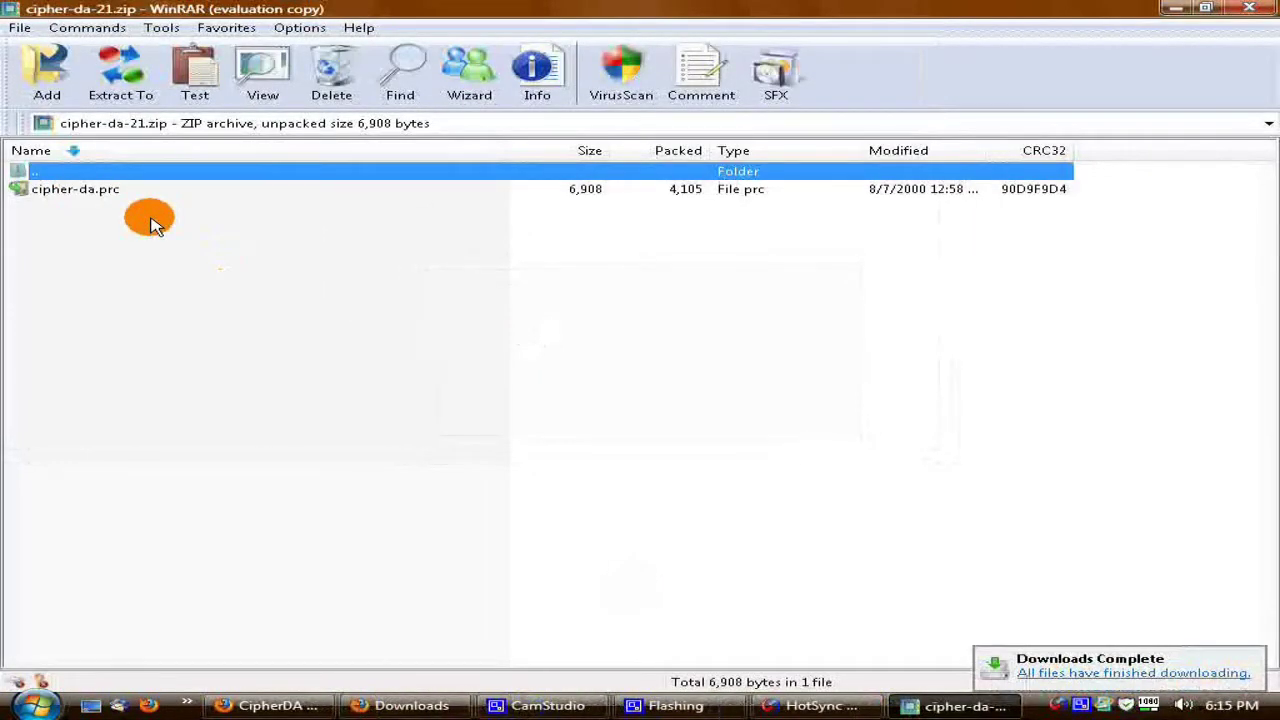
{"action": "left_click", "coordinate": [56, 205]}
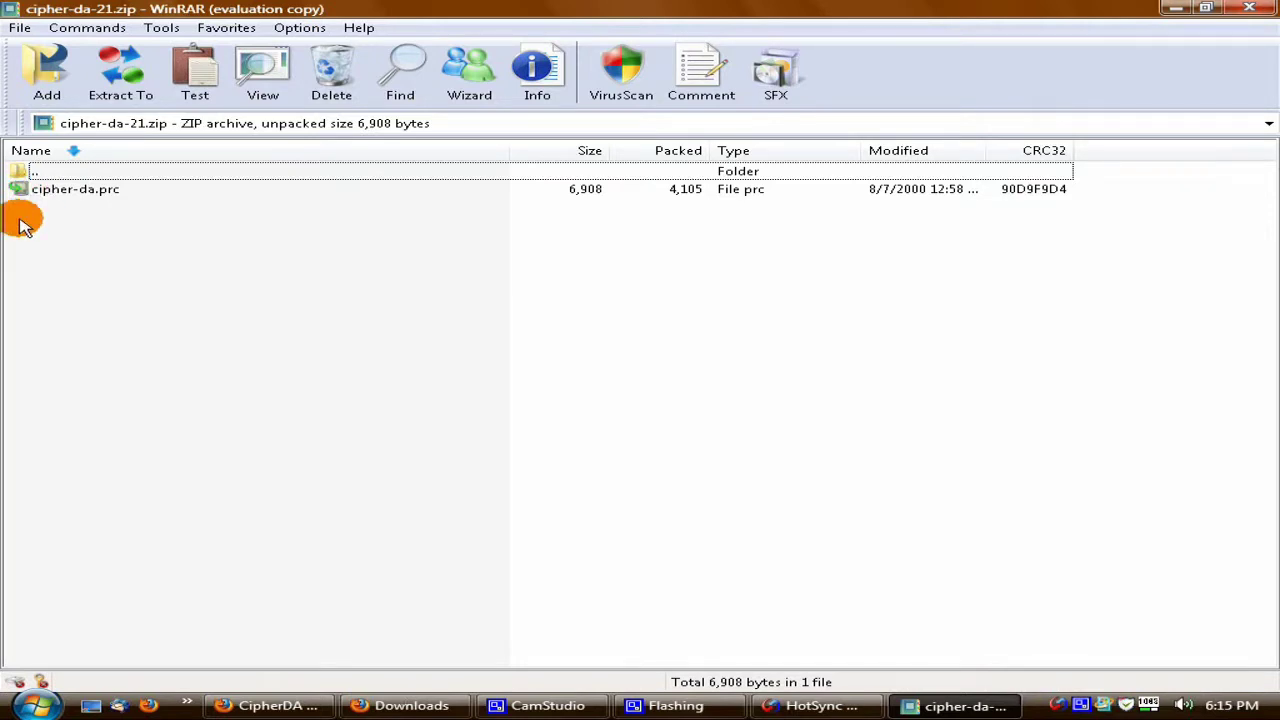
- Extract cipher-da.prc to the Desktop and minimize WinRAR
{"action": "left_click", "coordinate": [197, 188]}
{"action": "left_click", "coordinate": [120, 75]}
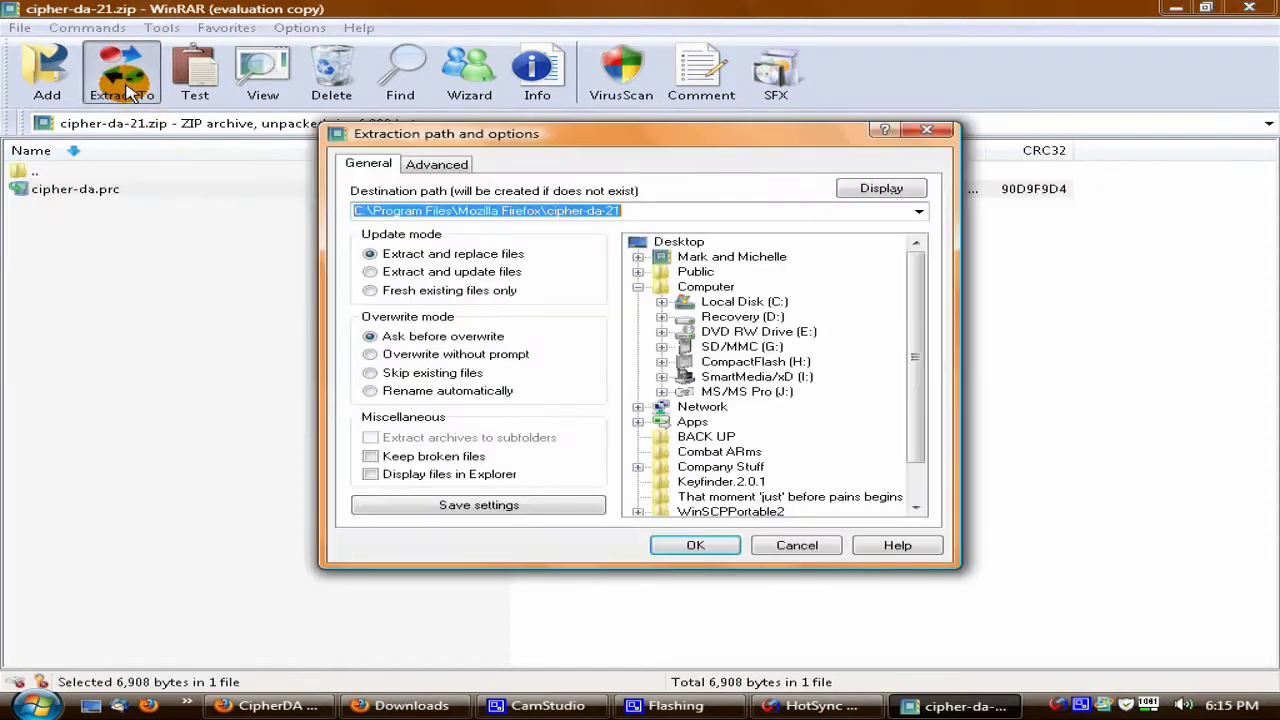
{"action": "left_click", "coordinate": [675, 250]}
{"action": "left_click", "coordinate": [715, 545]}
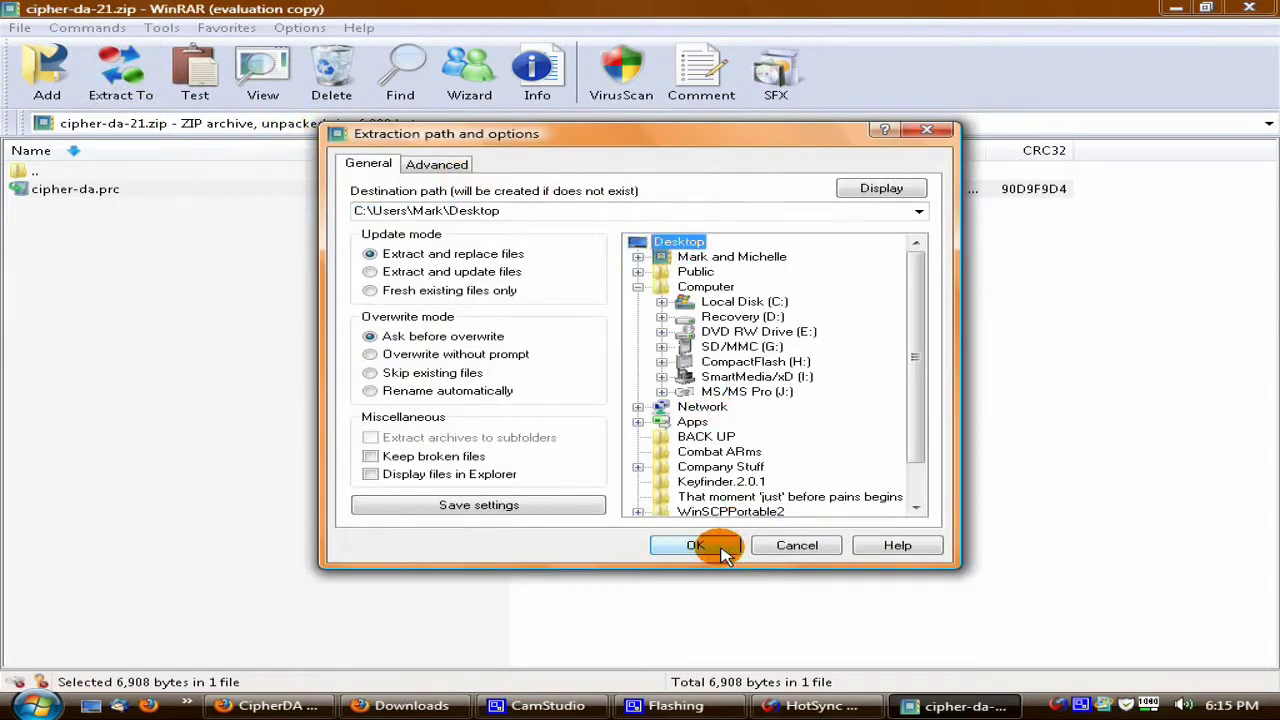
{"action": "left_click", "coordinate": [1178, 8]}
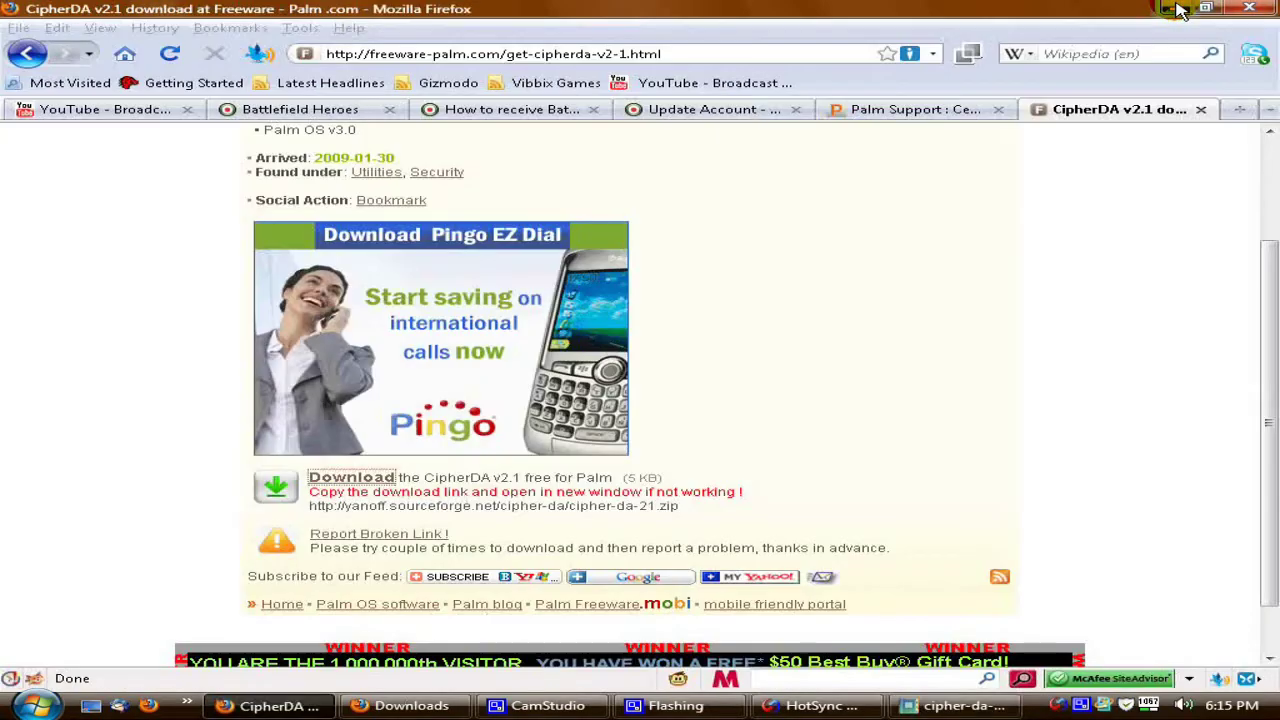
{"action": "left_click", "coordinate": [1170, 8]}
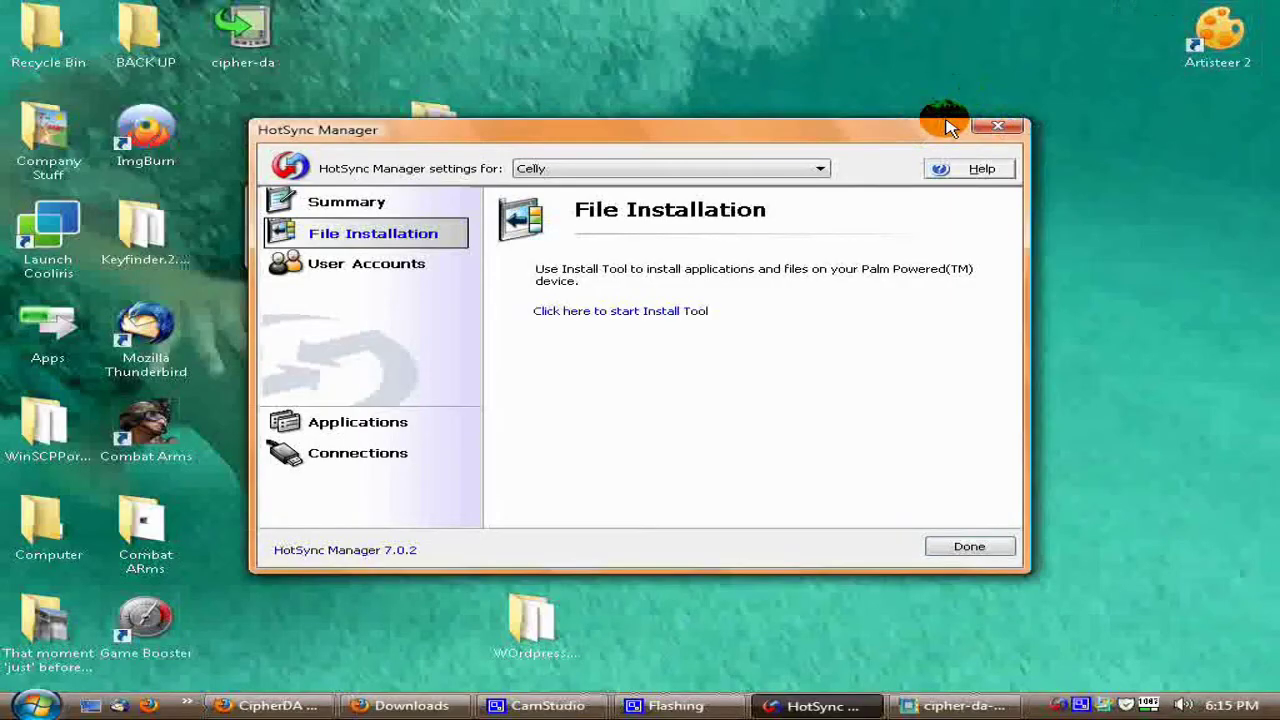
{"action": "left_click_drag", "start_coordinate": [937, 128], "coordinate": [1227, 198]}
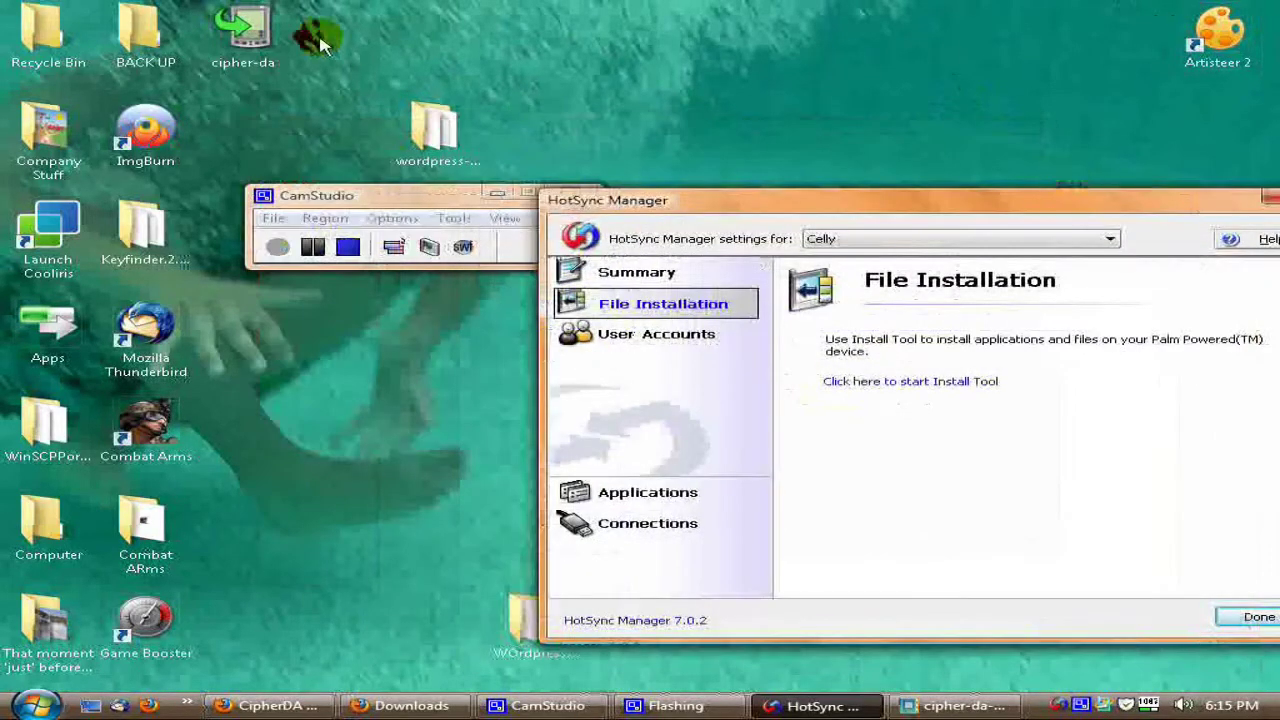
{"action": "right_click", "coordinate": [258, 38]}
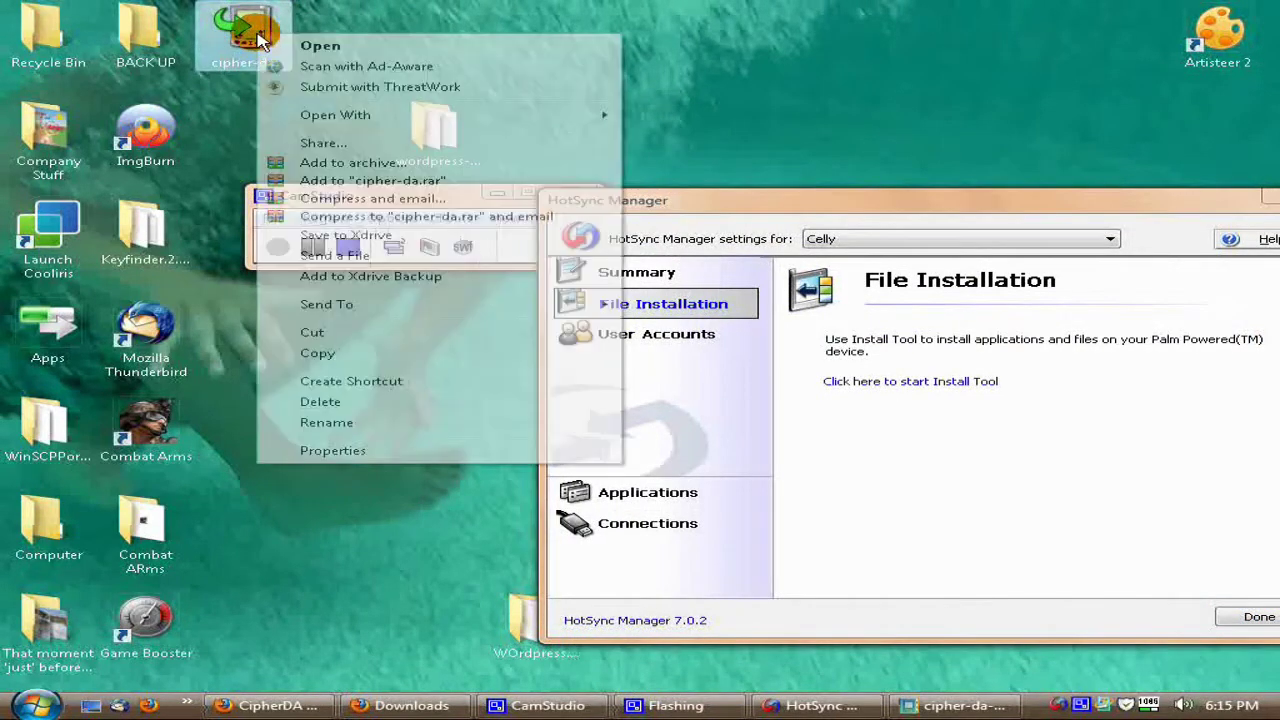
{"action": "mouse_move", "coordinate": [363, 114]}
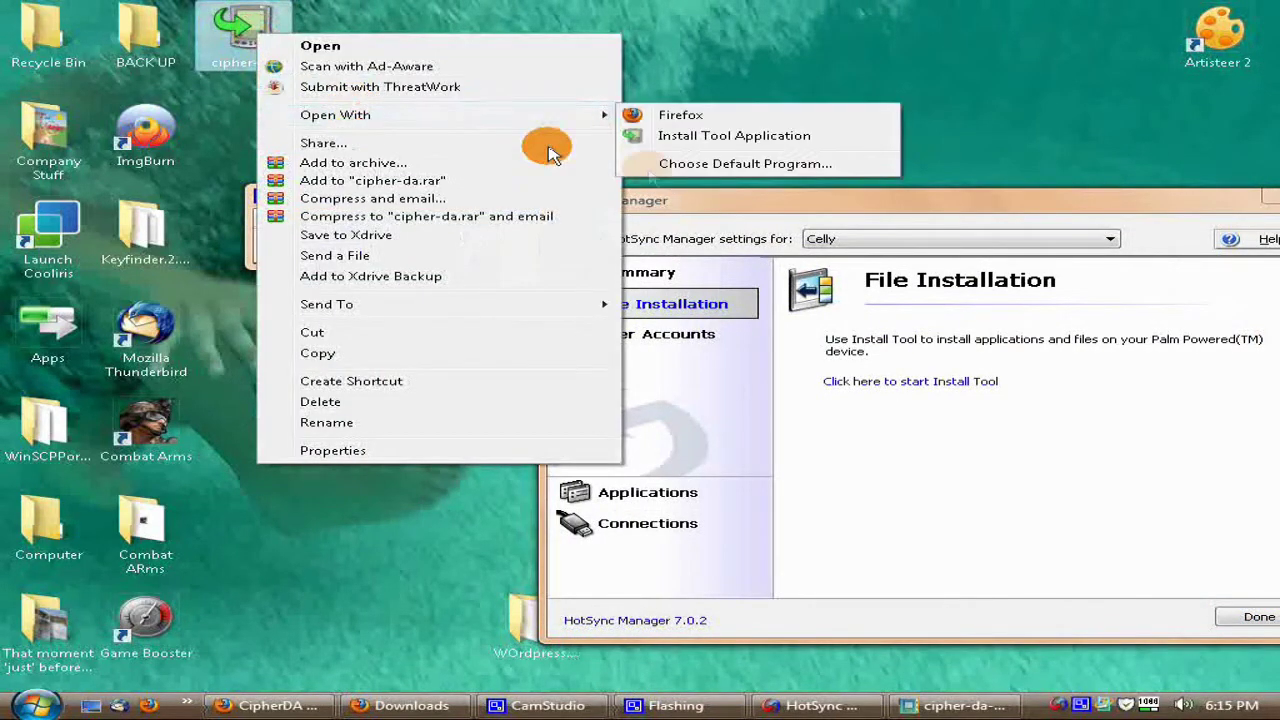
{"action": "left_click", "coordinate": [674, 164]}
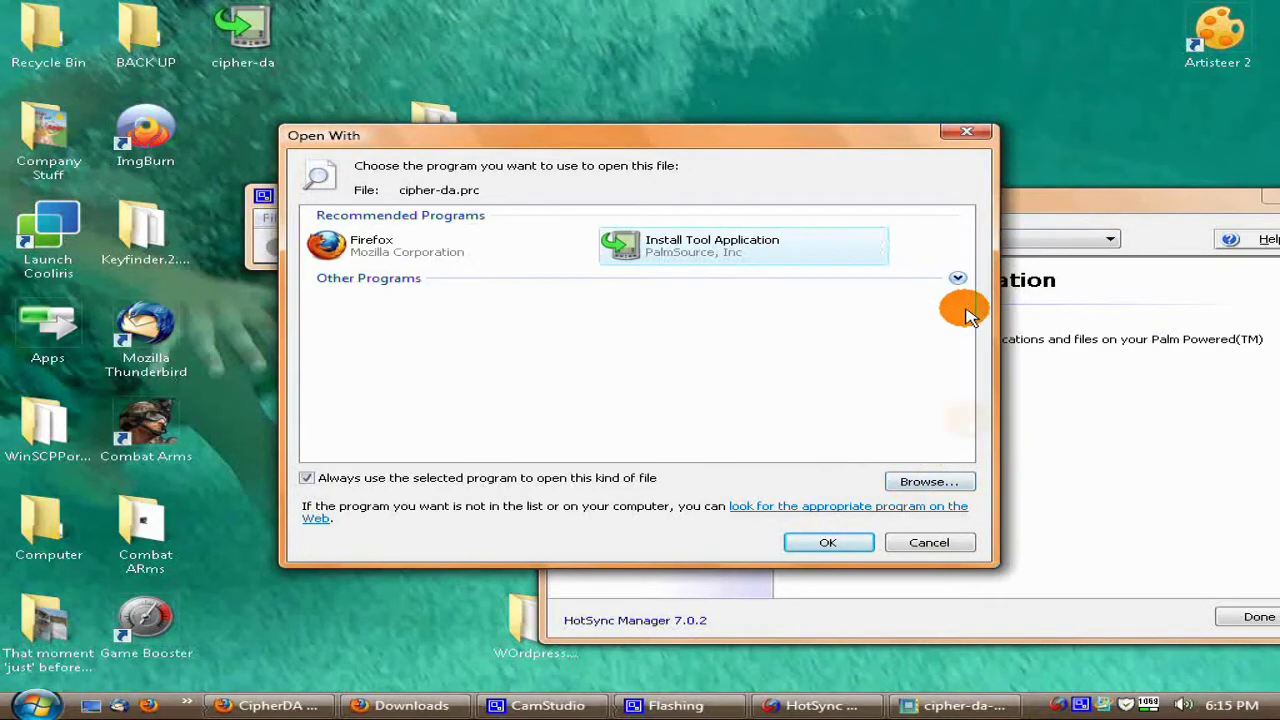
{"action": "left_click", "coordinate": [930, 482]}
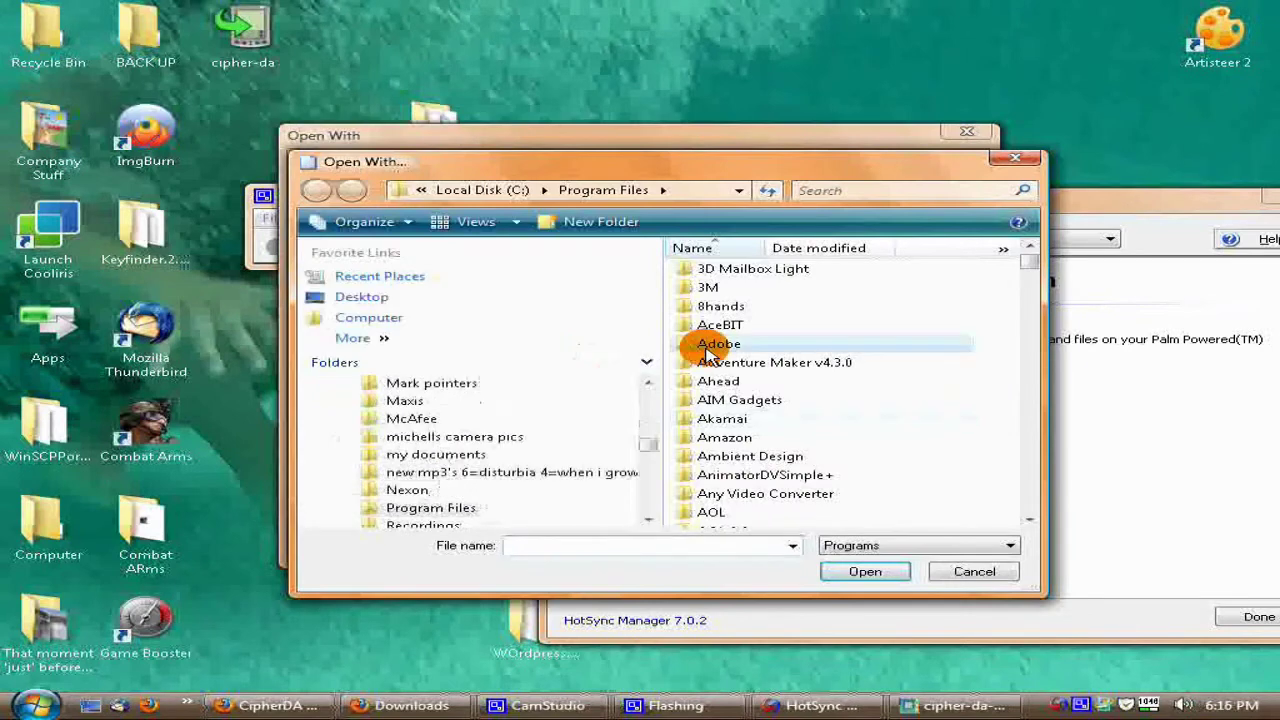
{"action": "key", "text": "p"}
{"action": "key", "text": "p"}
{"action": "key", "text": "p"}
{"action": "key", "text": "Return"}
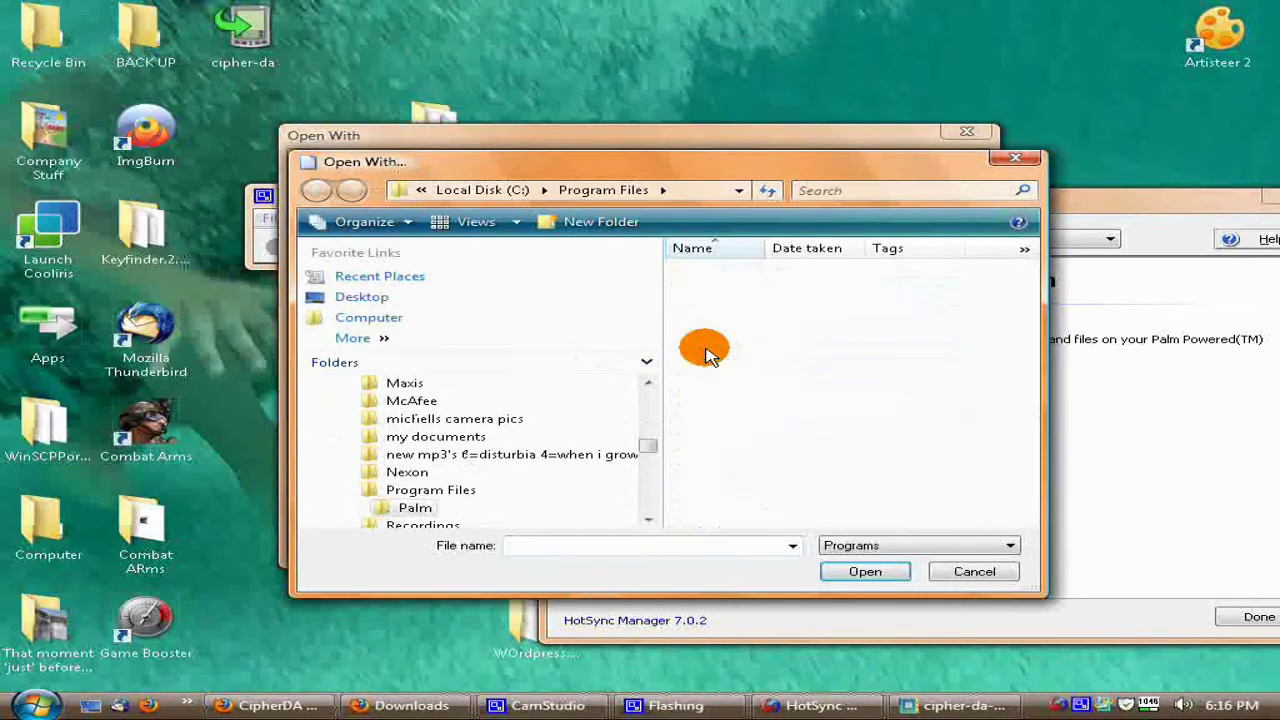
{"action": "left_click_drag", "start_coordinate": [1000, 335], "coordinate": [1003, 400]}
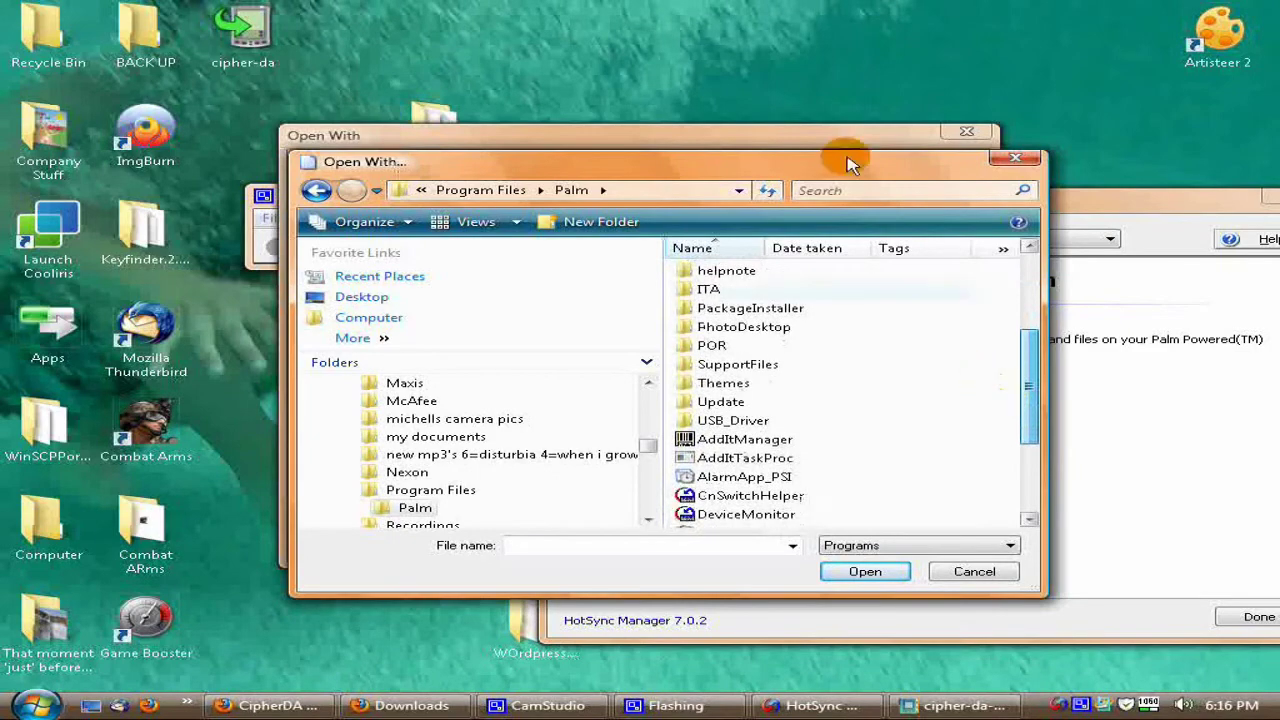
{"action": "left_click_drag", "start_coordinate": [812, 165], "coordinate": [812, 254]}
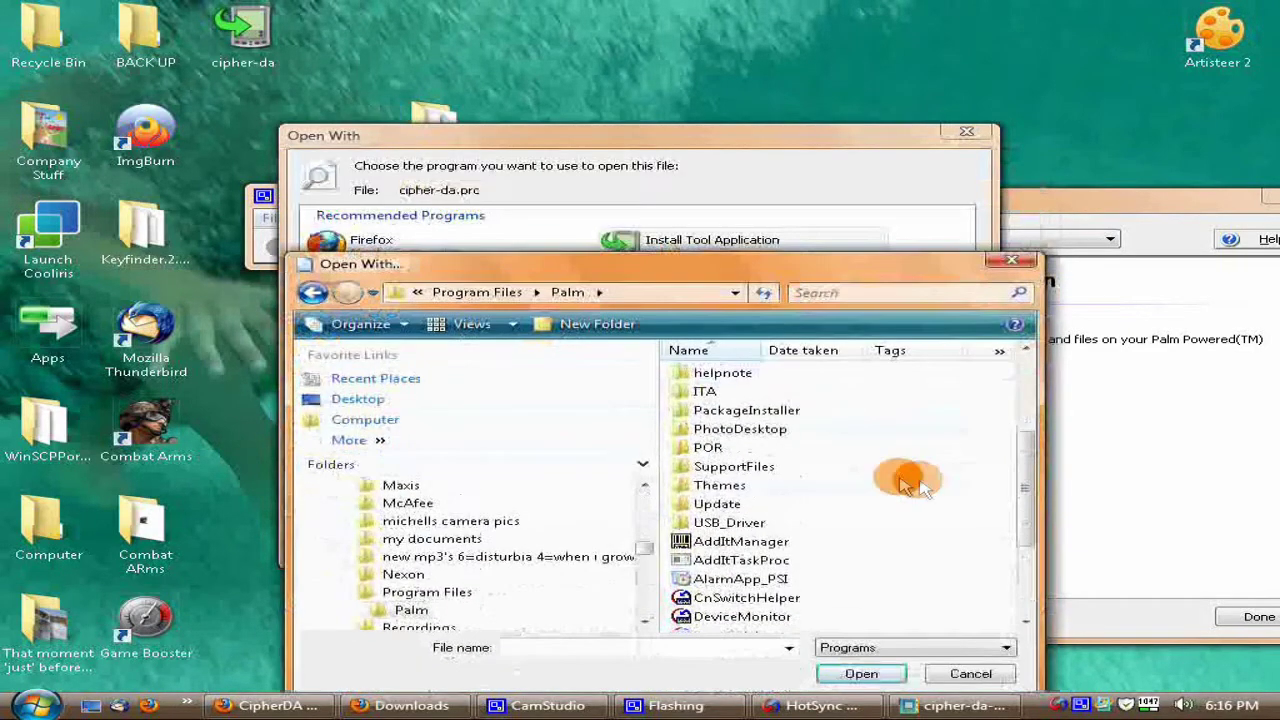
{"action": "left_click_drag", "start_coordinate": [1014, 491], "coordinate": [1022, 566]}
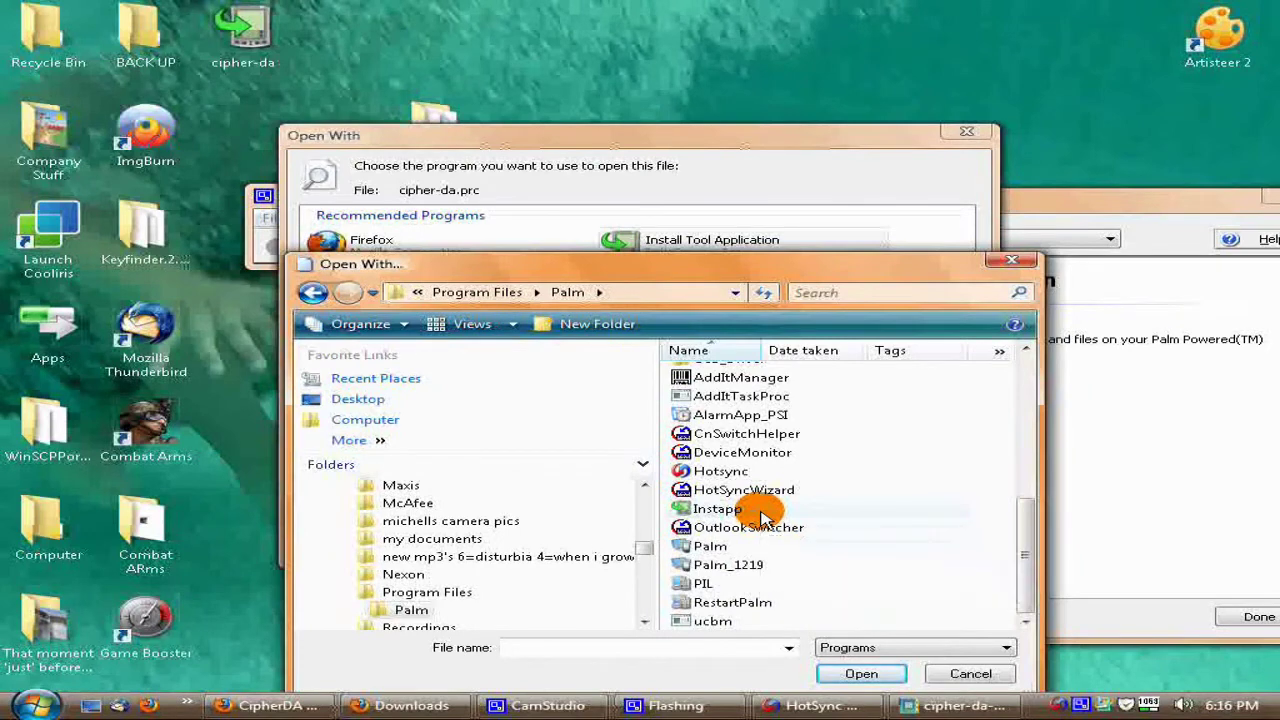
{"action": "left_click", "coordinate": [763, 515]}
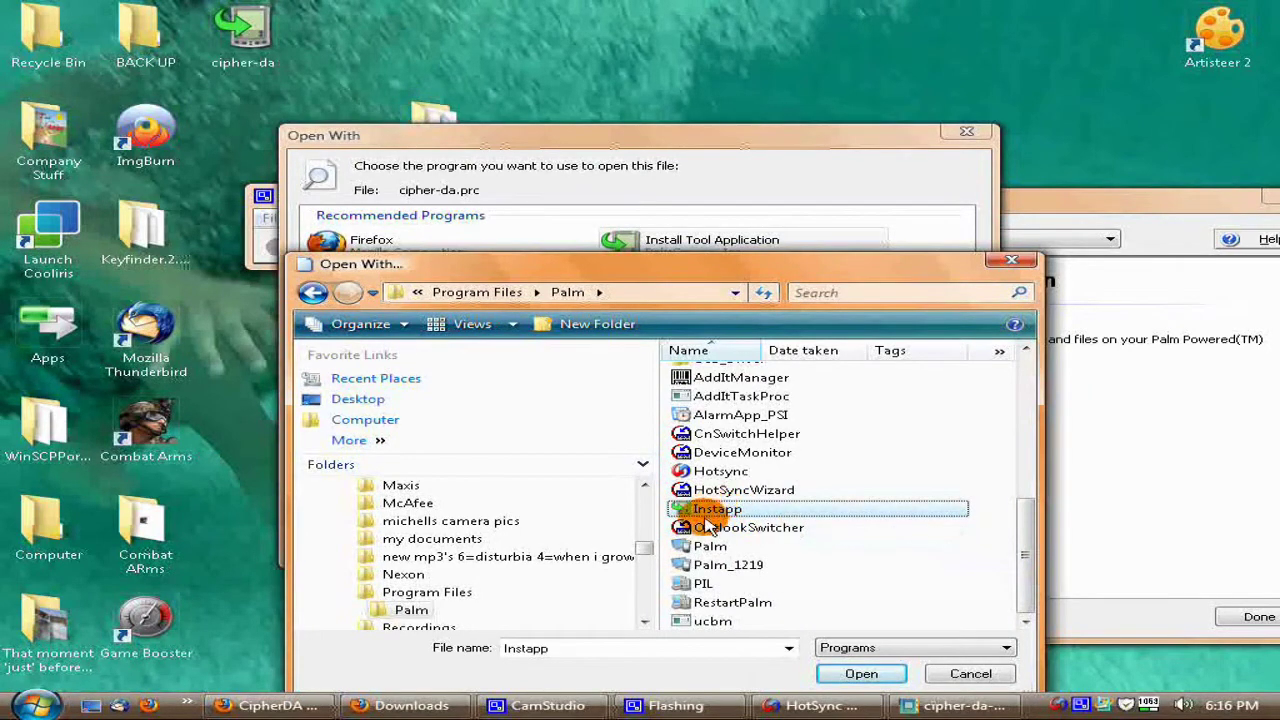
{"action": "left_click", "coordinate": [962, 670]}
{"action": "left_click", "coordinate": [912, 543]}
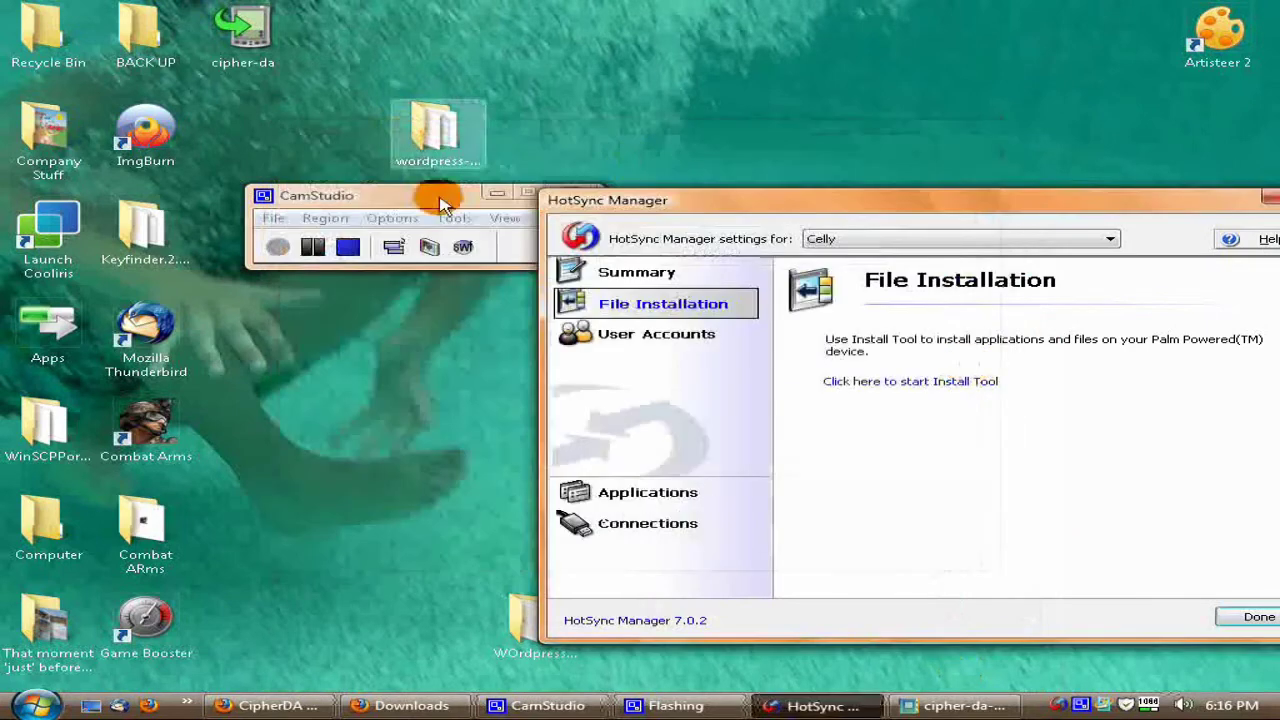
{"action": "left_click_drag", "start_coordinate": [674, 206], "coordinate": [495, 201]}
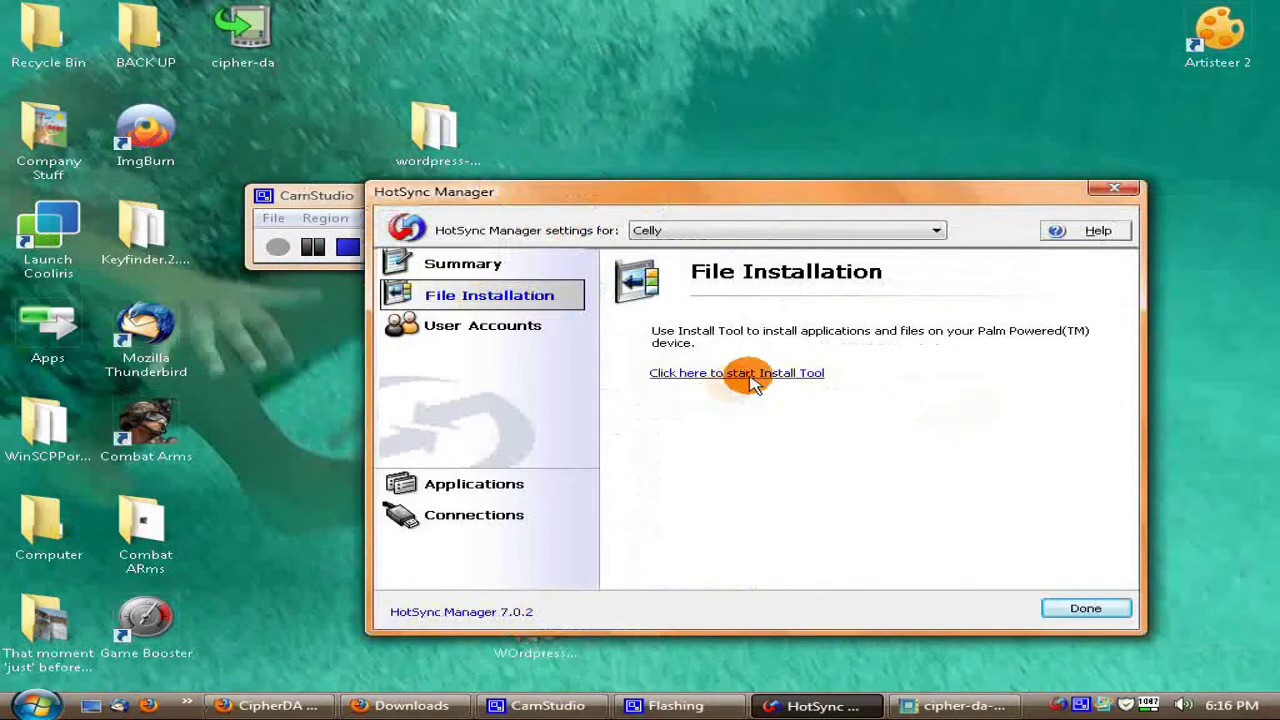
{"action": "left_click", "coordinate": [702, 374]}
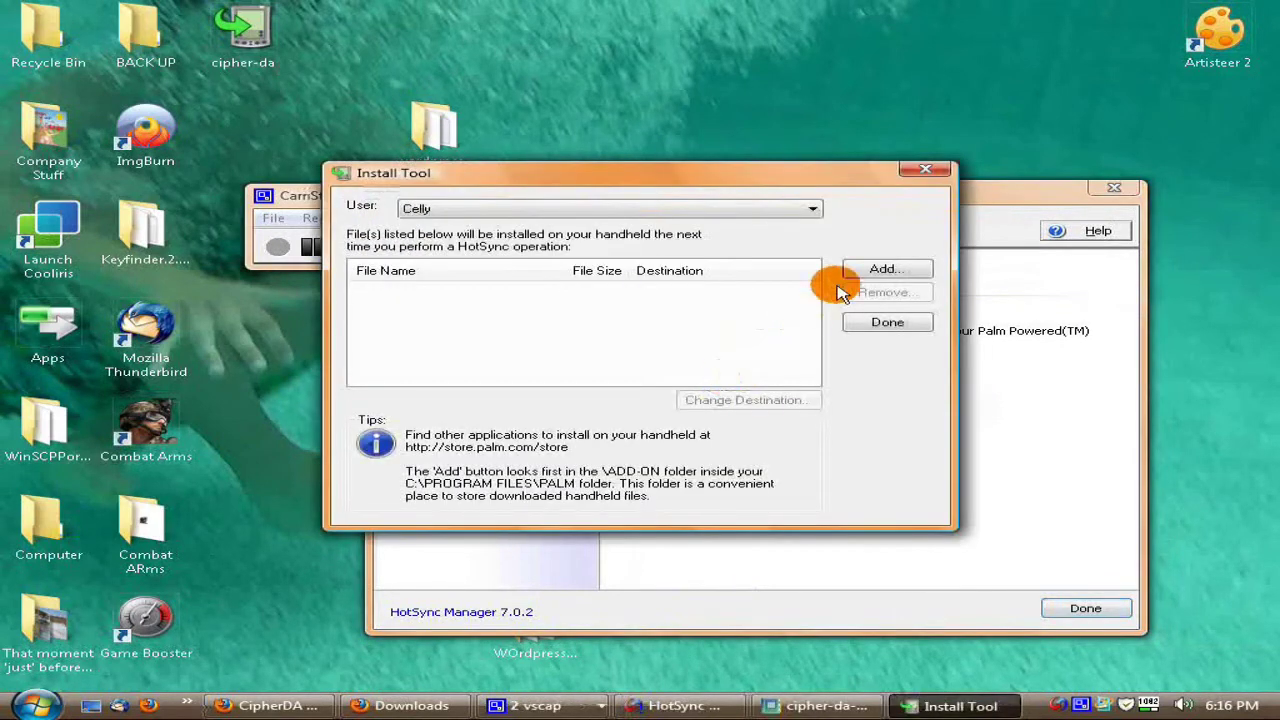
{"action": "left_click", "coordinate": [878, 272]}
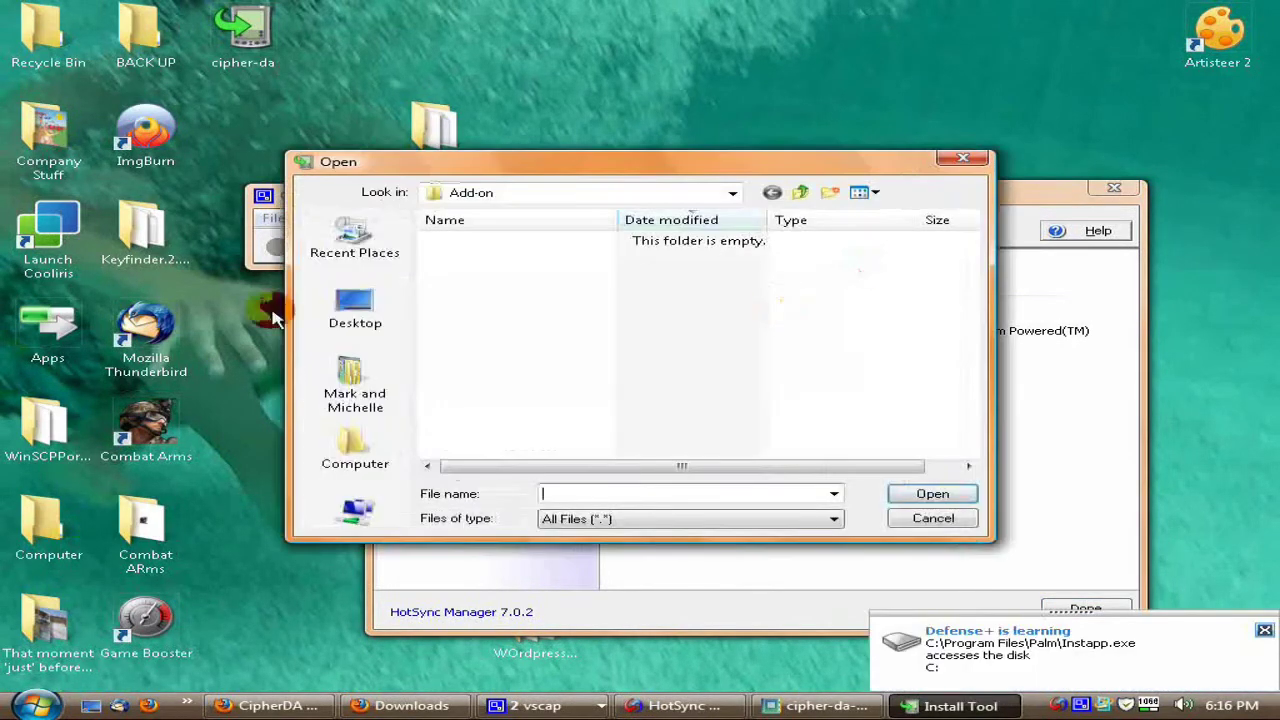
{"action": "left_click", "coordinate": [352, 305]}
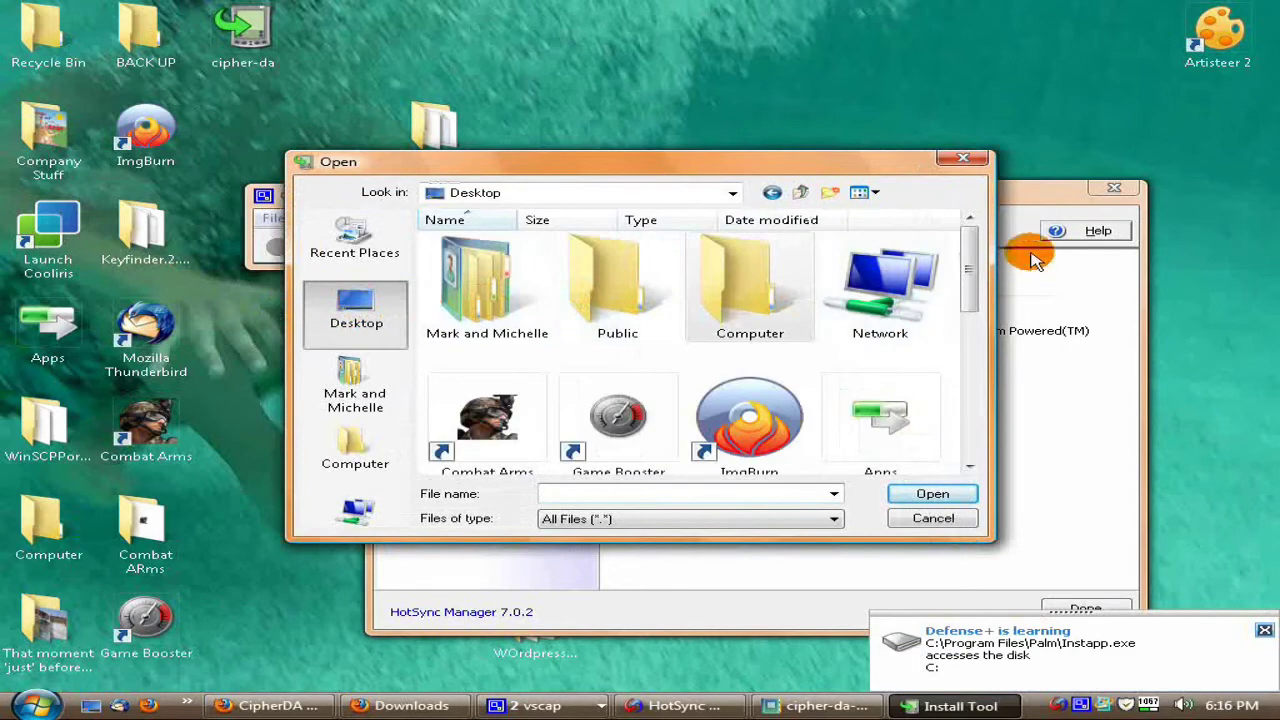
{"action": "left_click_drag", "start_coordinate": [963, 266], "coordinate": [925, 420]}
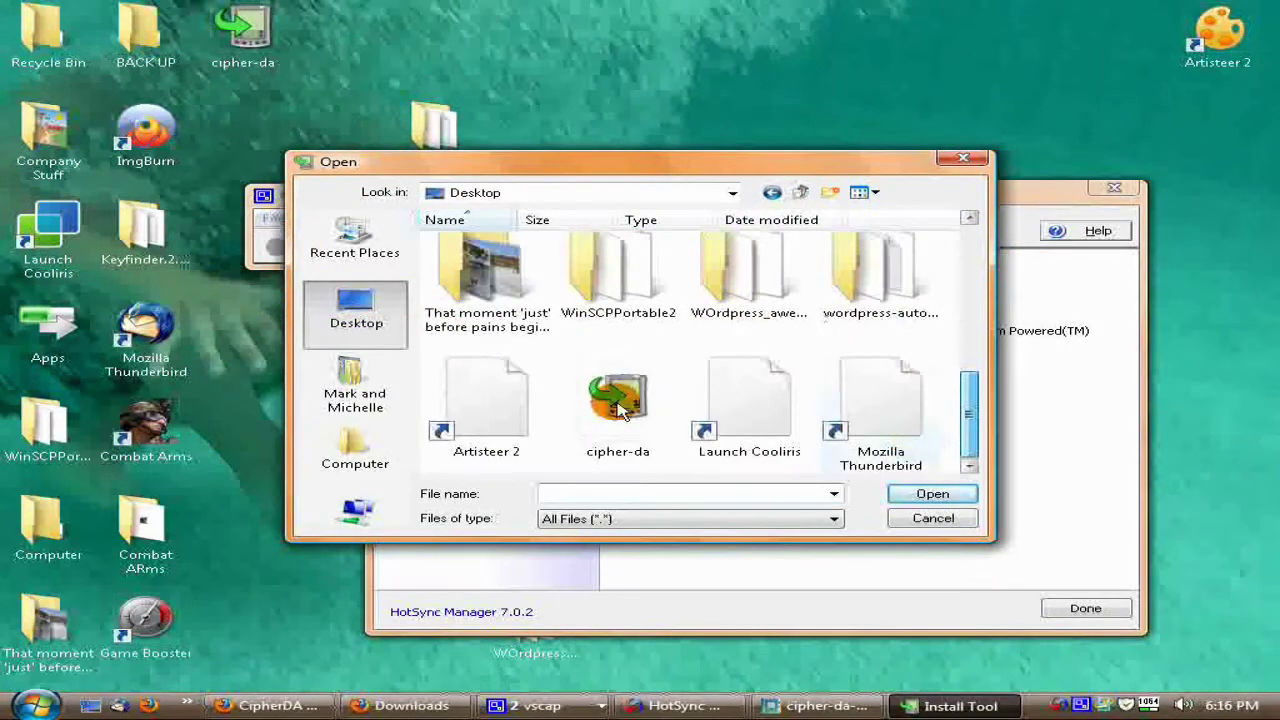
{"action": "left_click", "coordinate": [660, 410]}
{"action": "left_click", "coordinate": [935, 493]}
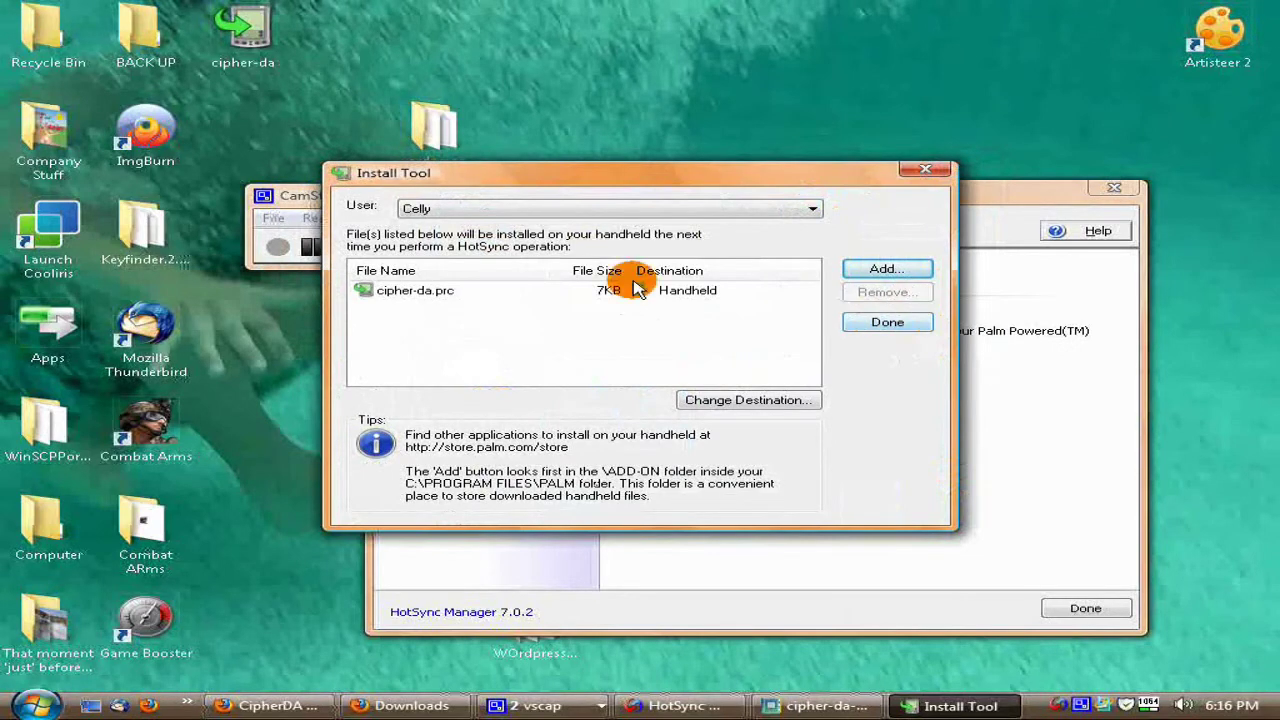
{"action": "left_click", "coordinate": [630, 300]}
{"action": "left_click", "coordinate": [884, 292]}
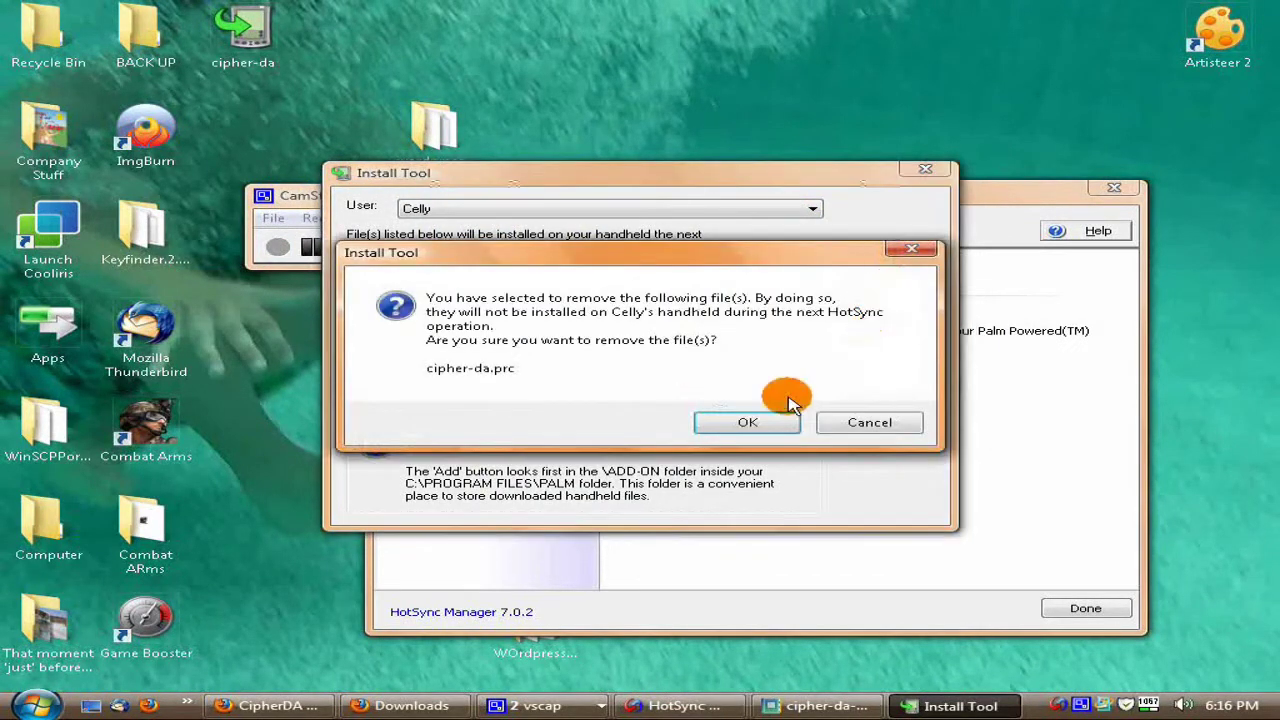
{"action": "left_click", "coordinate": [755, 424]}
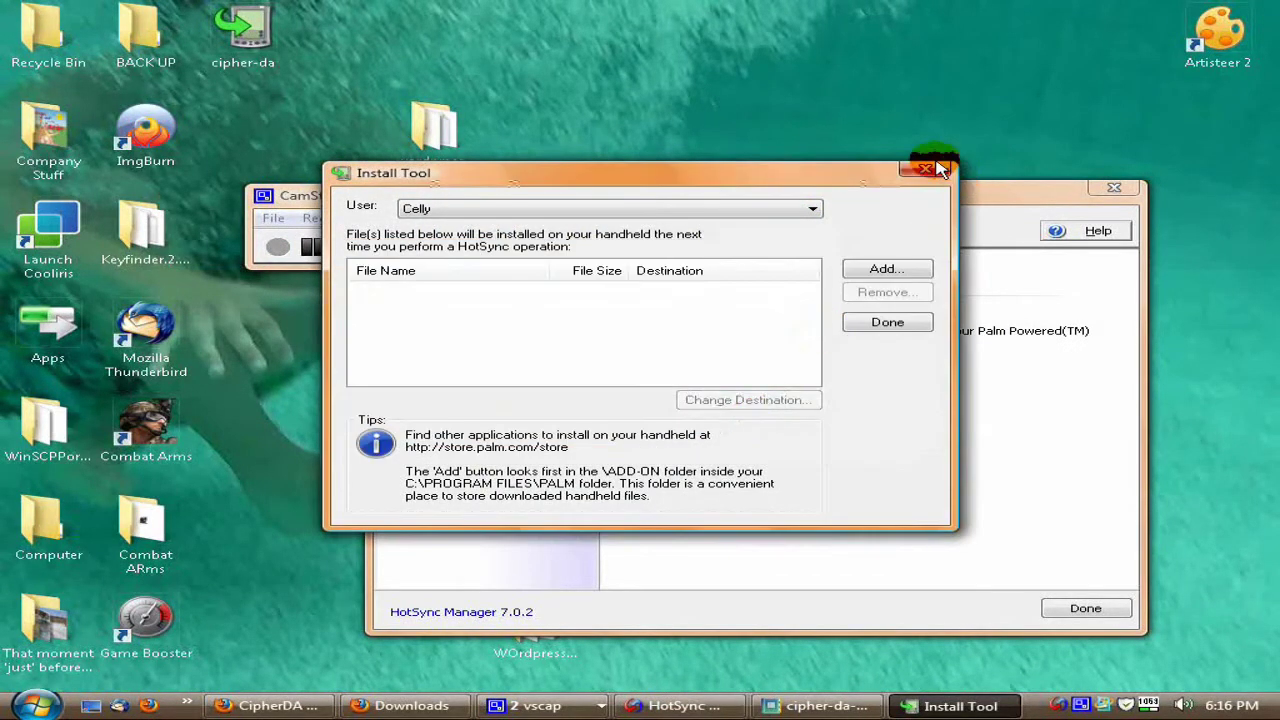
{"action": "left_click", "coordinate": [944, 170]}
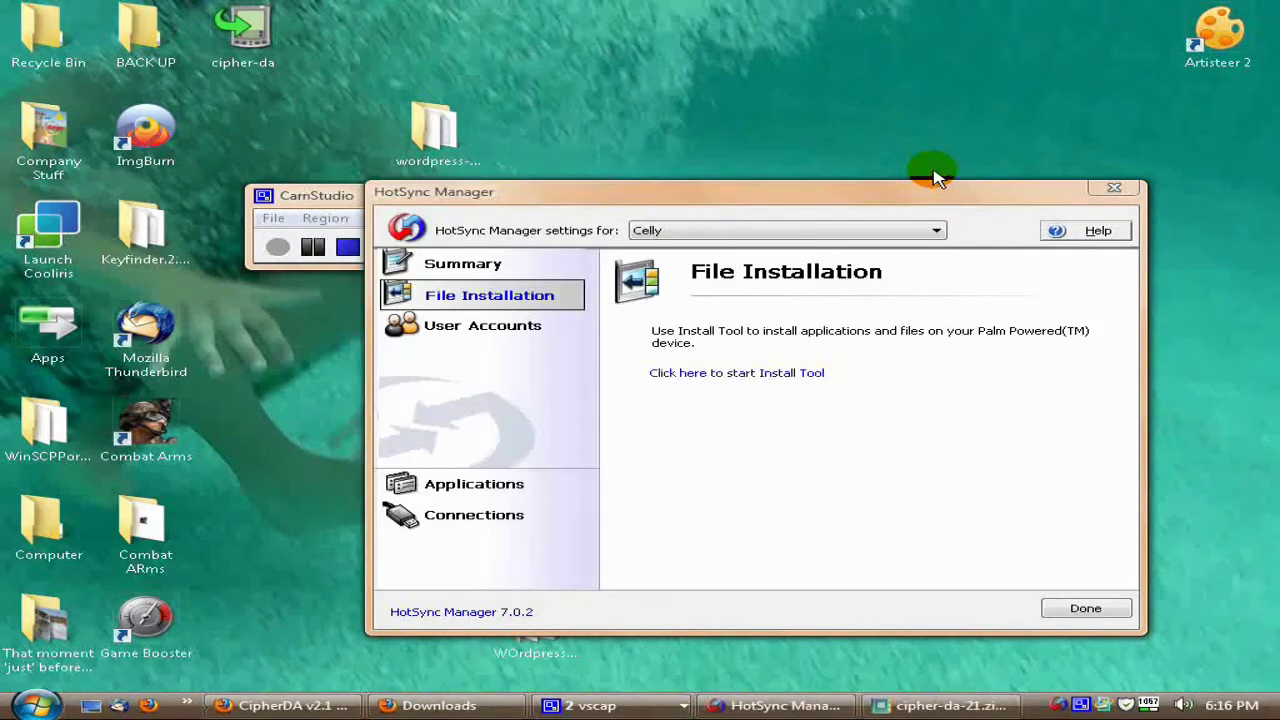
{"action": "left_click", "coordinate": [1118, 193]}
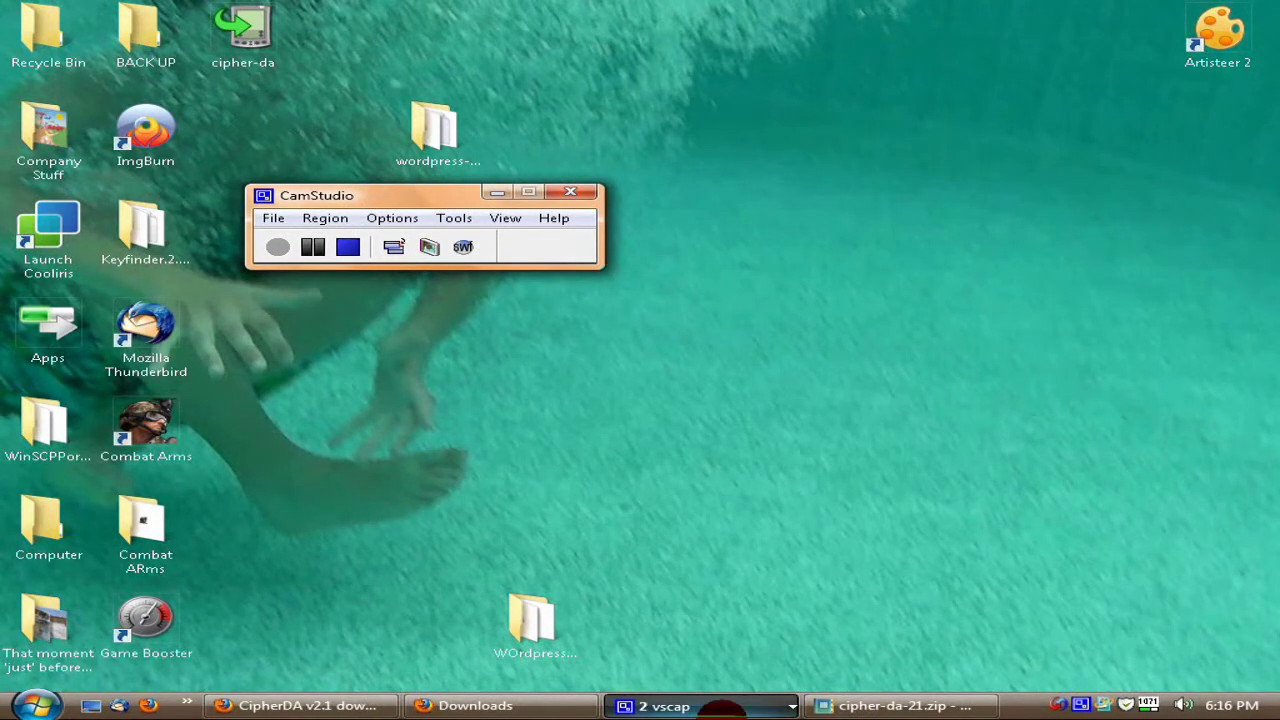
- Close the cipher-da-21.zip WinRAR window and scroll the CipherDA page in Firefox
{"action": "left_click", "coordinate": [900, 706]}
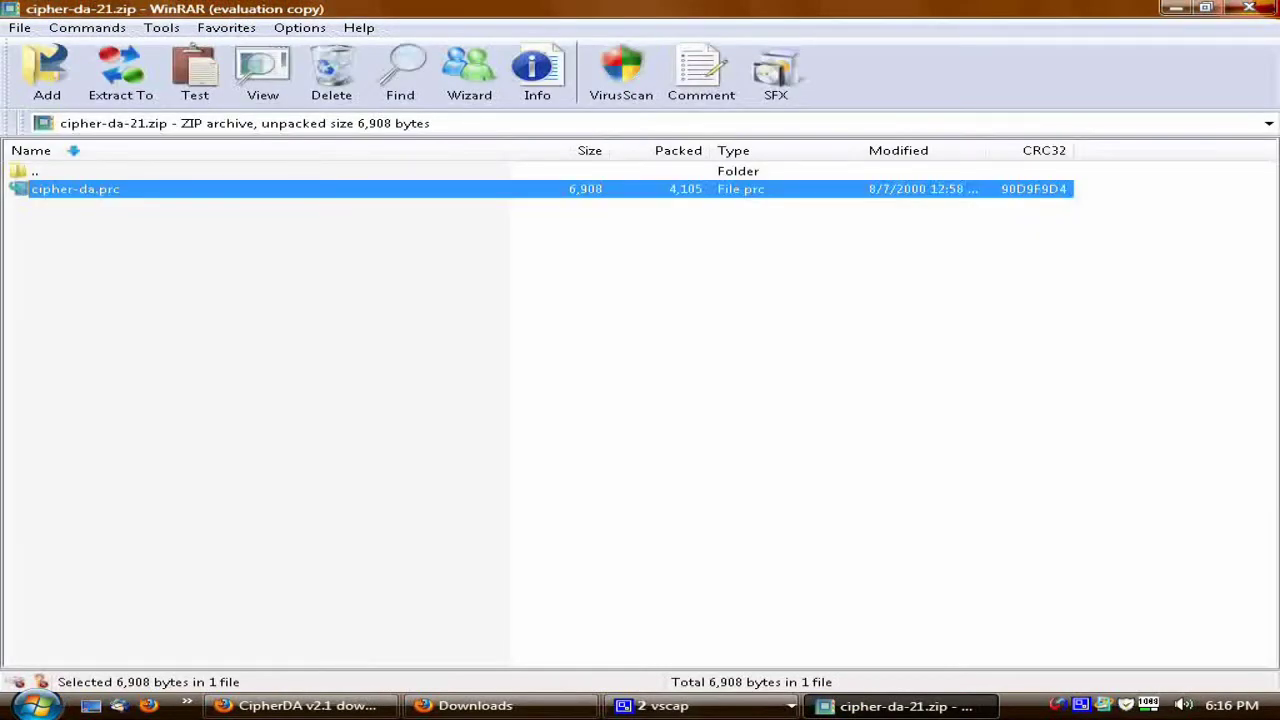
{"action": "key", "text": "alt+F4"}
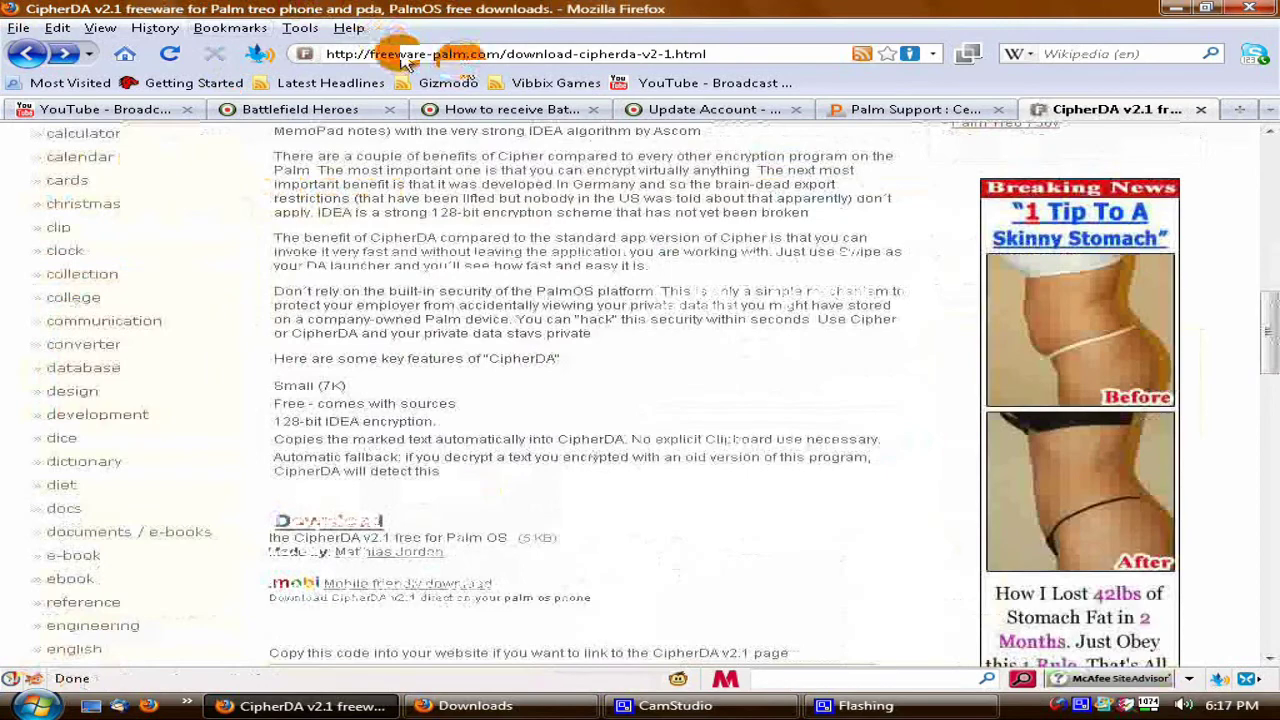
{"action": "scroll", "coordinate": [163, 371], "scroll_direction": "up", "scroll_amount": 4}
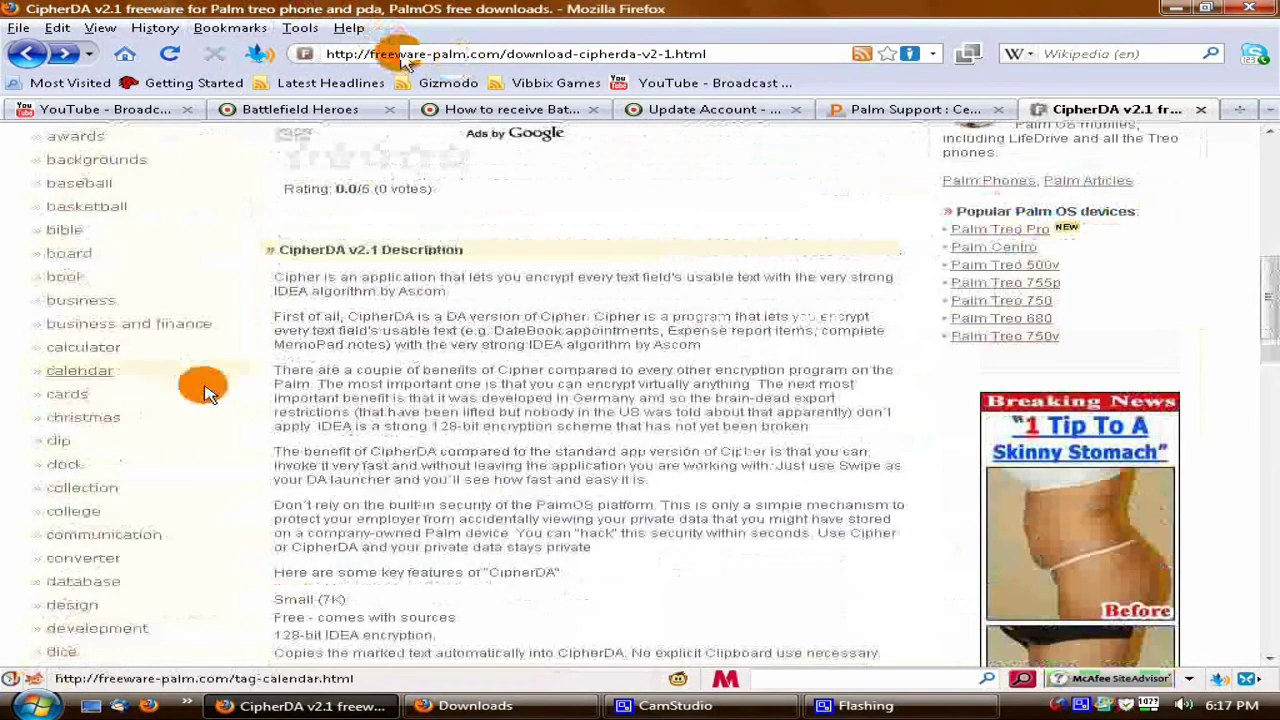
{"action": "scroll", "coordinate": [195, 370], "scroll_direction": "up", "scroll_amount": 5}
{"action": "scroll", "coordinate": [125, 430], "scroll_direction": "down", "scroll_amount": 3}
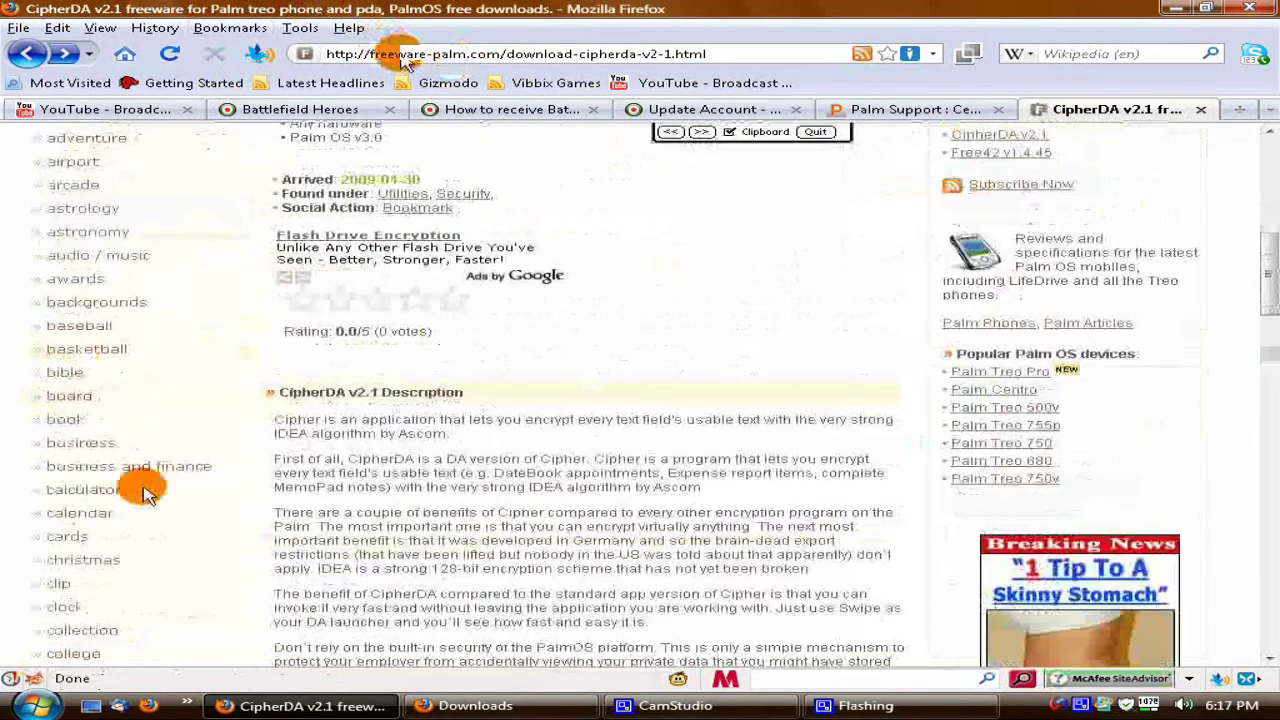
{"action": "scroll", "coordinate": [163, 525], "scroll_direction": "down", "scroll_amount": 3}
- Open the communication freeware tag listing and browse titles like Opera Mini and Pocketerm II
{"action": "left_click", "coordinate": [118, 535]}
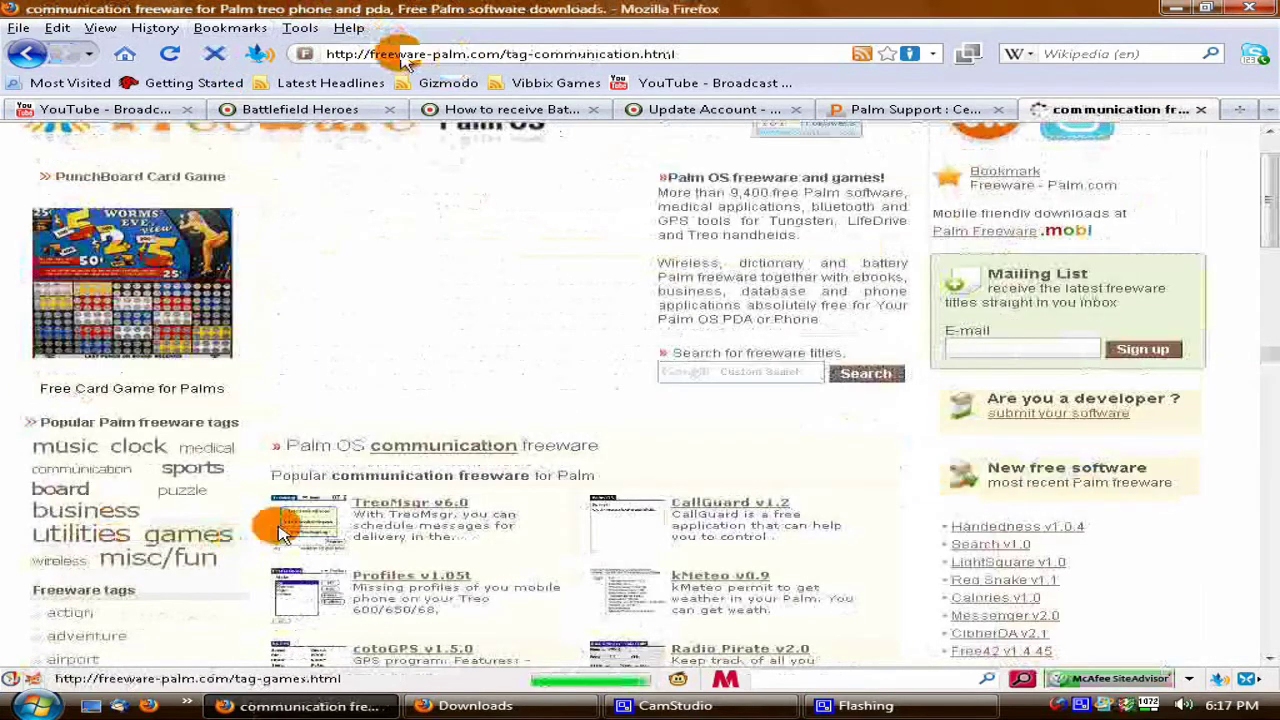
{"action": "scroll", "coordinate": [500, 493], "scroll_direction": "down", "scroll_amount": 6}
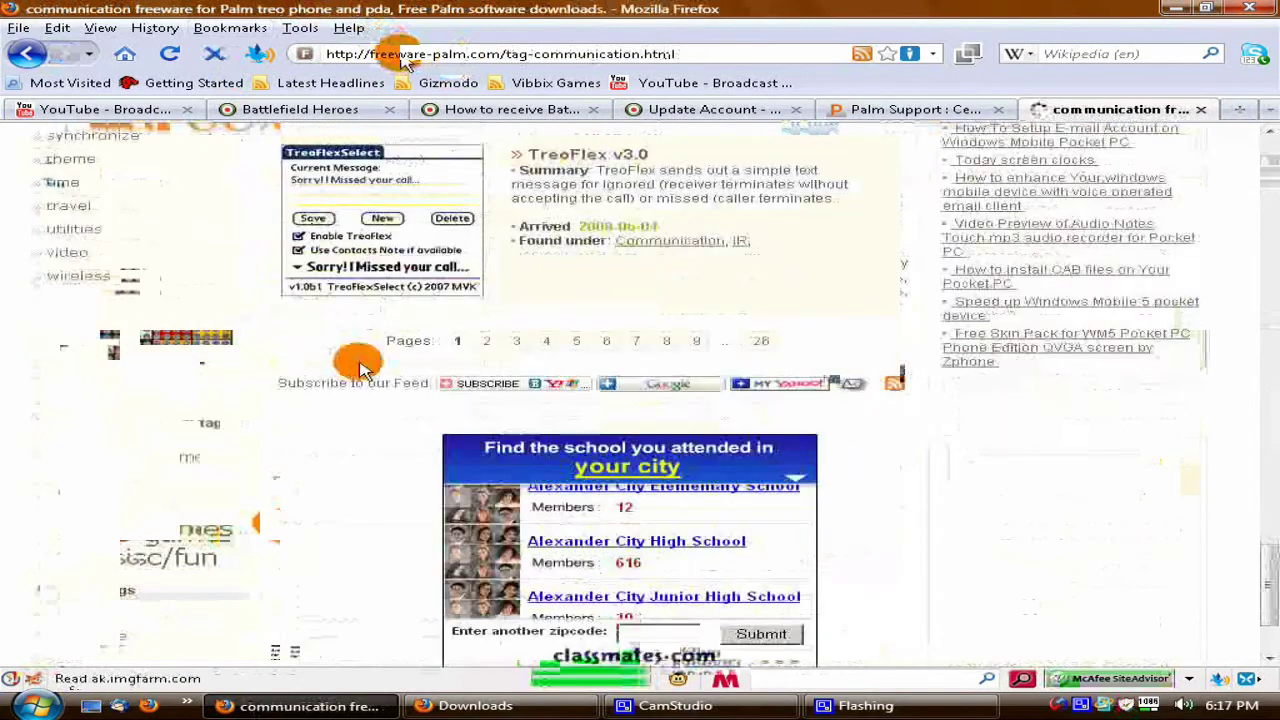
{"action": "scroll", "coordinate": [362, 366], "scroll_direction": "up", "scroll_amount": 3}
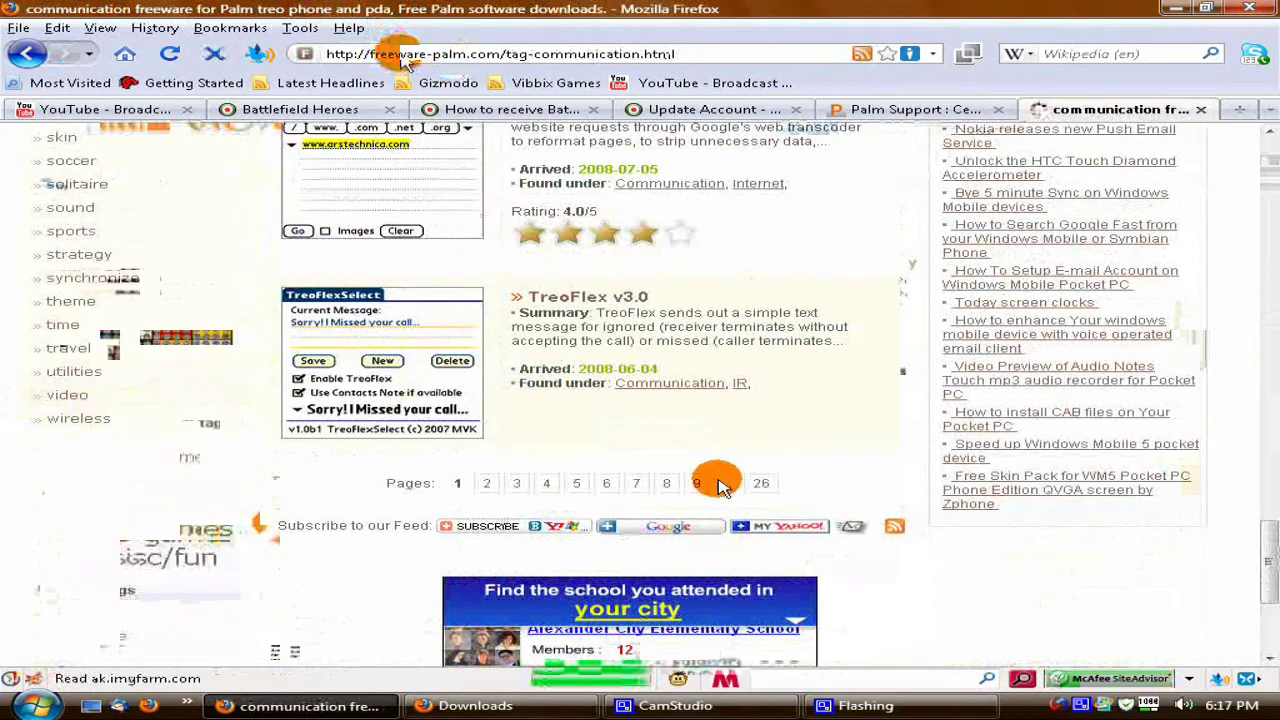
{"action": "scroll", "coordinate": [730, 455], "scroll_direction": "up", "scroll_amount": 10}
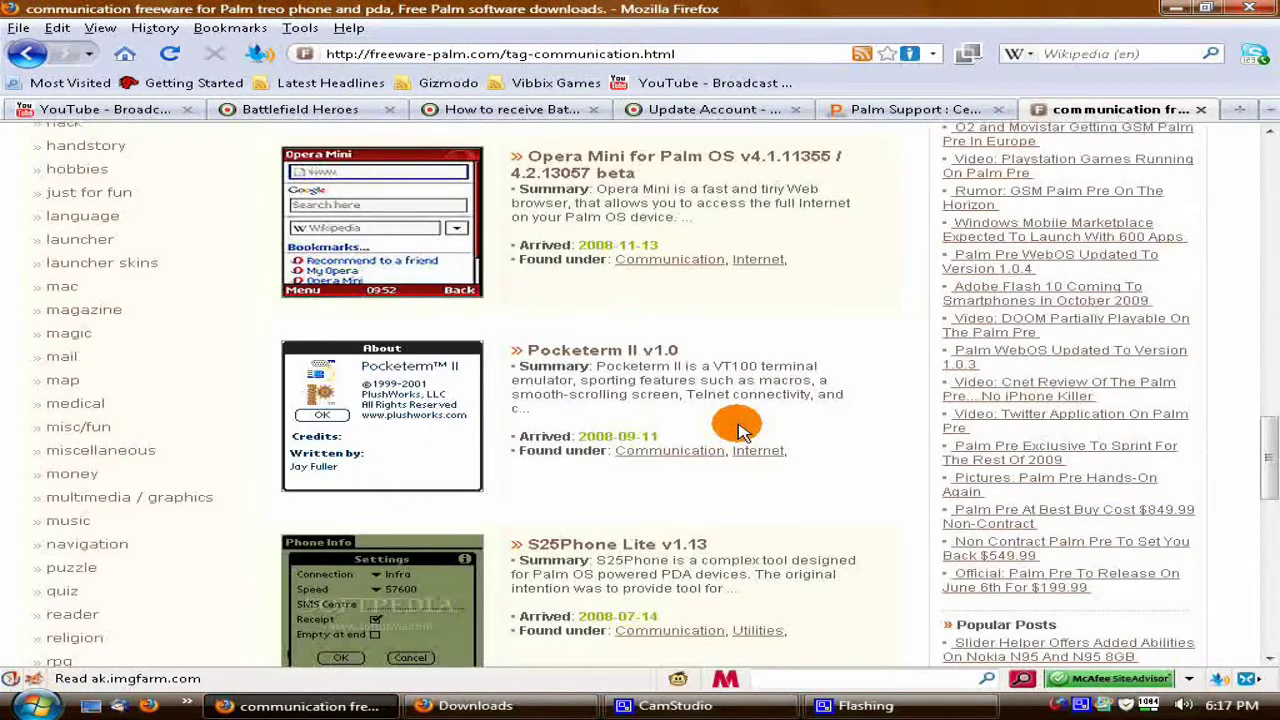
{"action": "scroll", "coordinate": [737, 428], "scroll_direction": "up", "scroll_amount": 1}
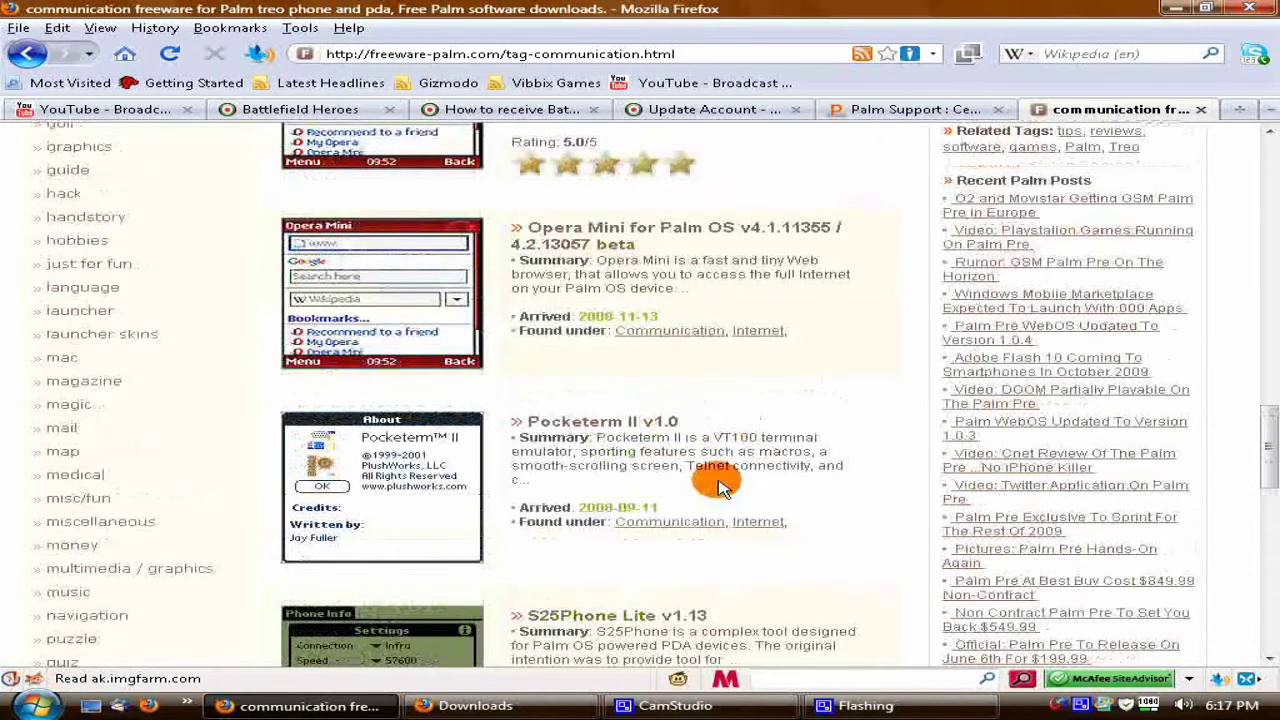